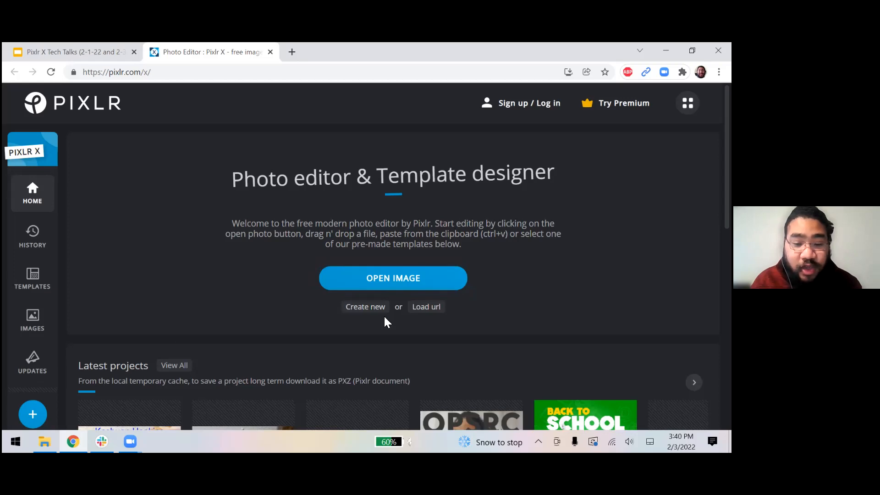
click(423, 310)
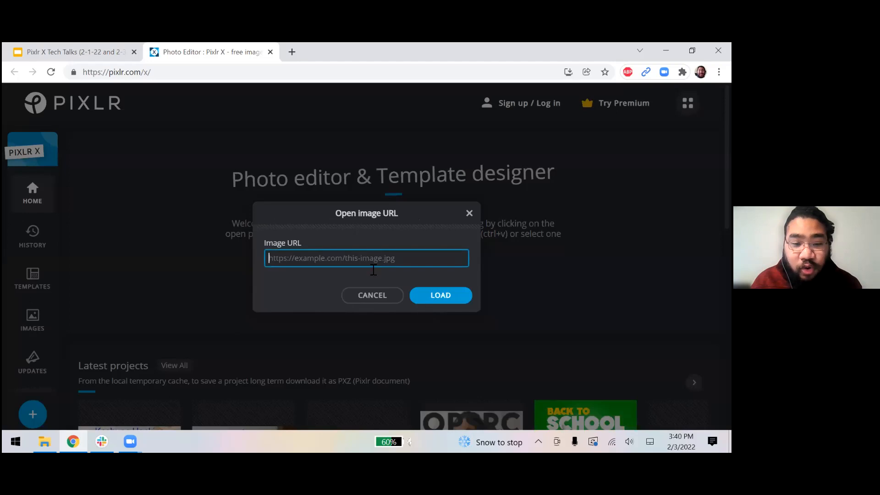
click(367, 296)
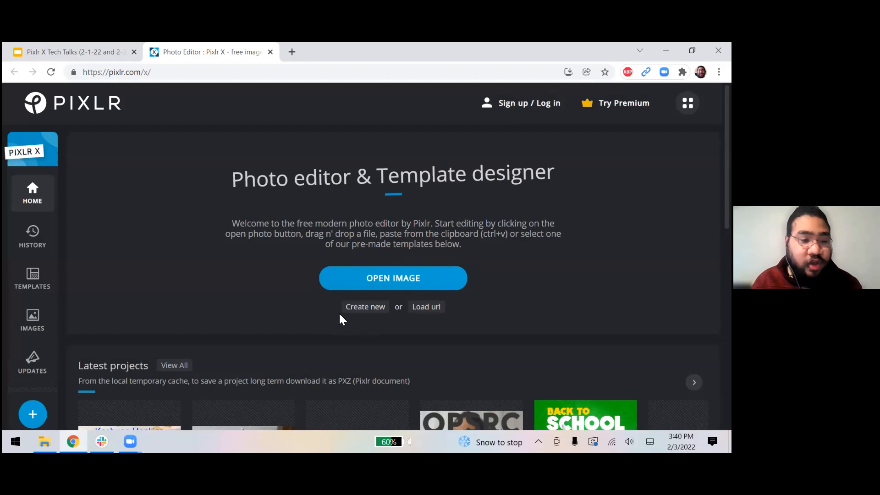
click(48, 286)
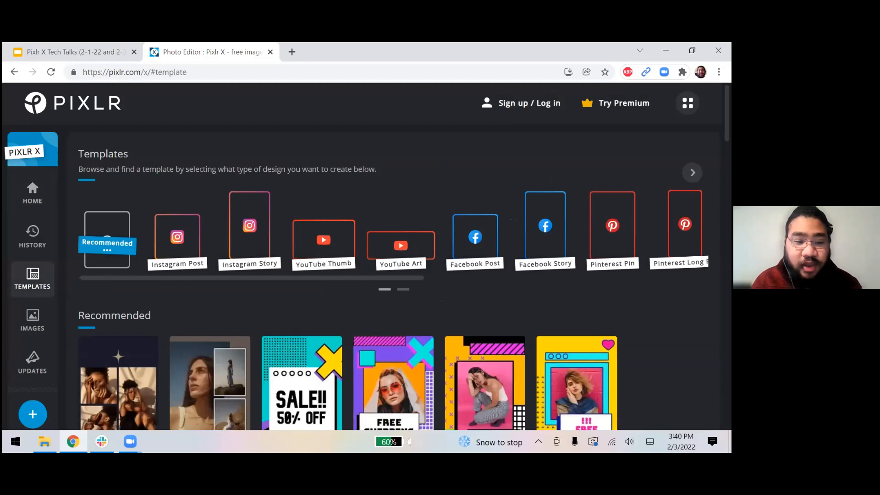
scroll(413, 275, down, 7)
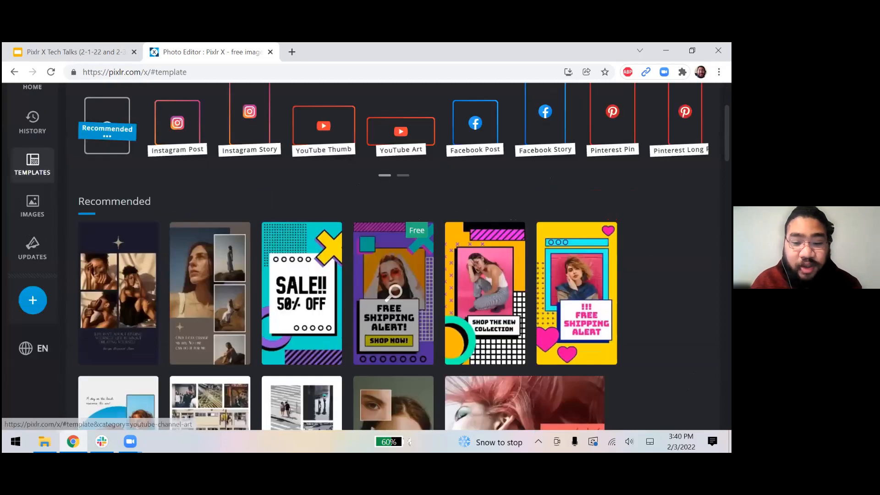
scroll(630, 258, down, 3)
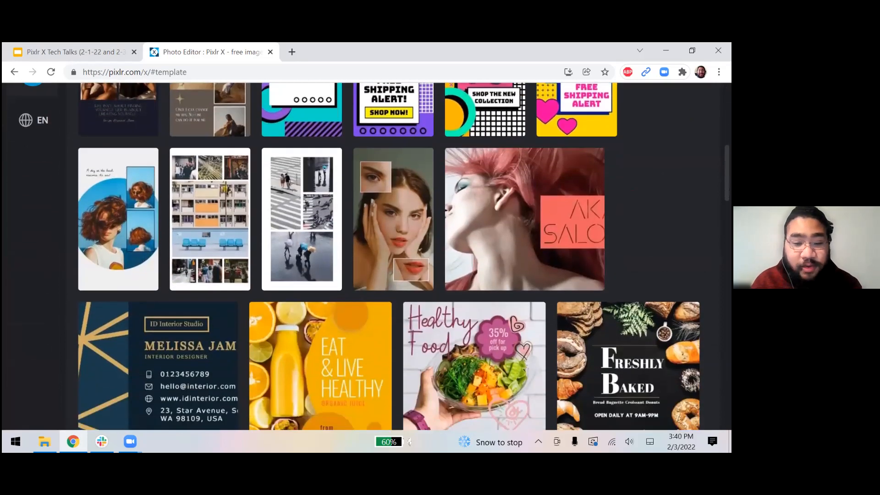
scroll(630, 258, down, 5)
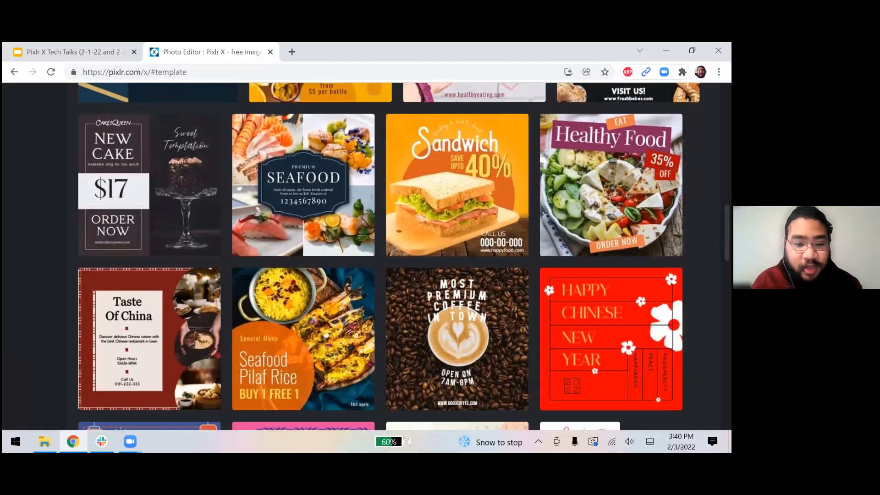
scroll(388, 257, down, 3)
scroll(388, 257, down, 5)
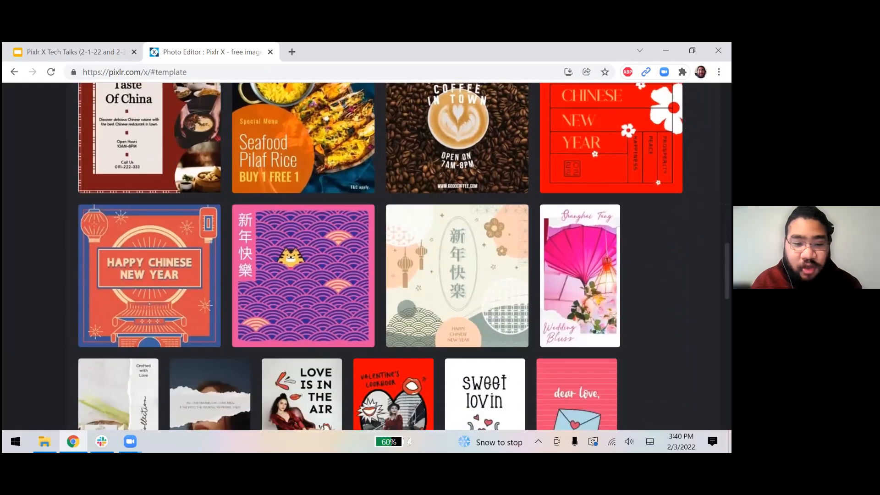
scroll(388, 257, down, 8)
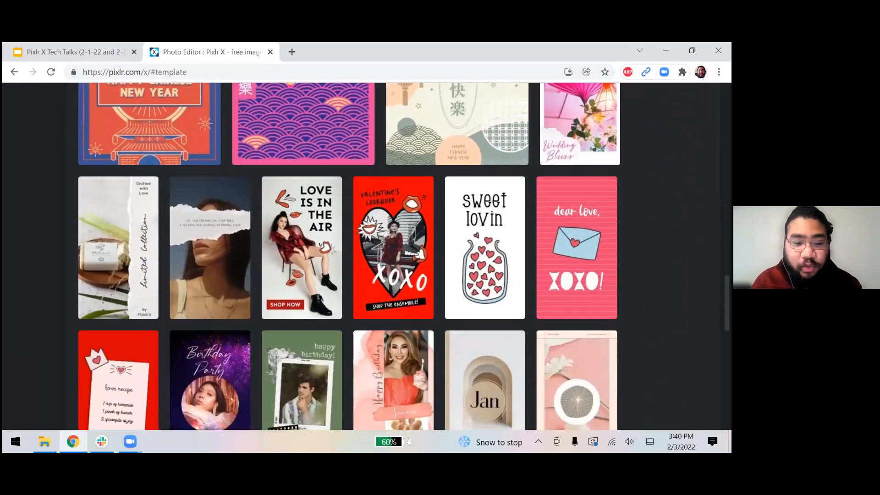
scroll(388, 257, down, 2)
scroll(389, 257, up, 20)
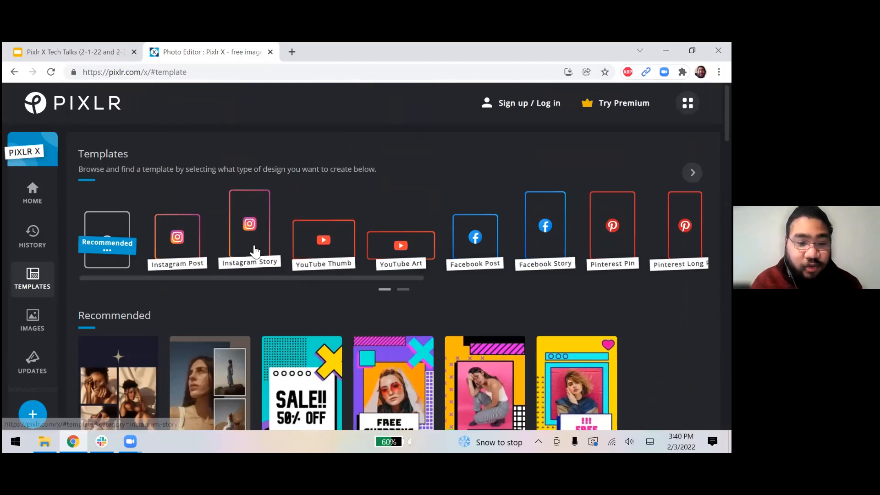
drag(376, 278, 579, 280)
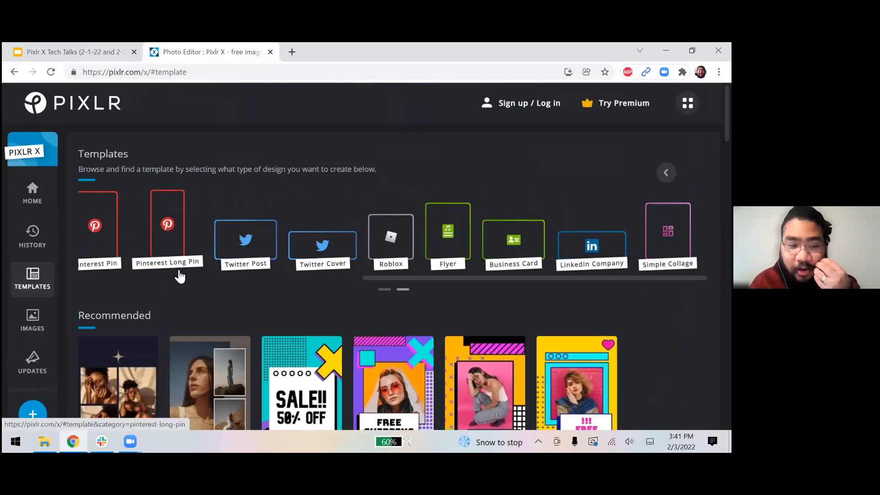
drag(436, 279, 111, 281)
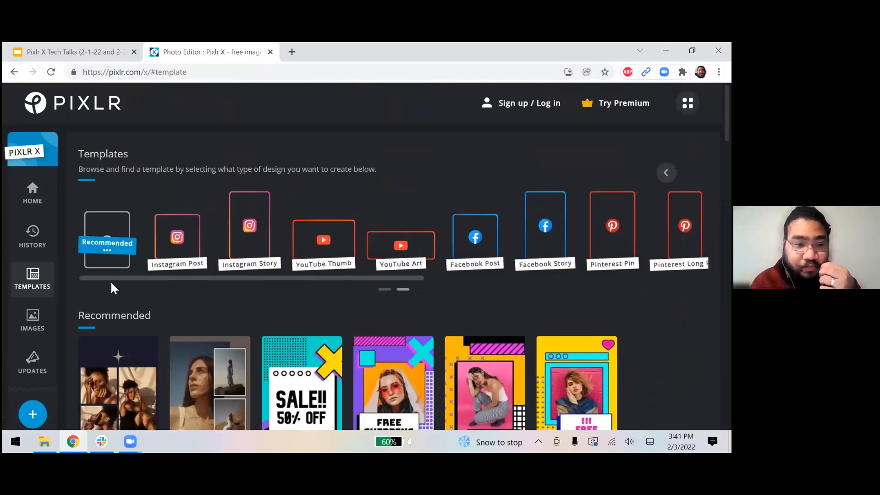
click(33, 197)
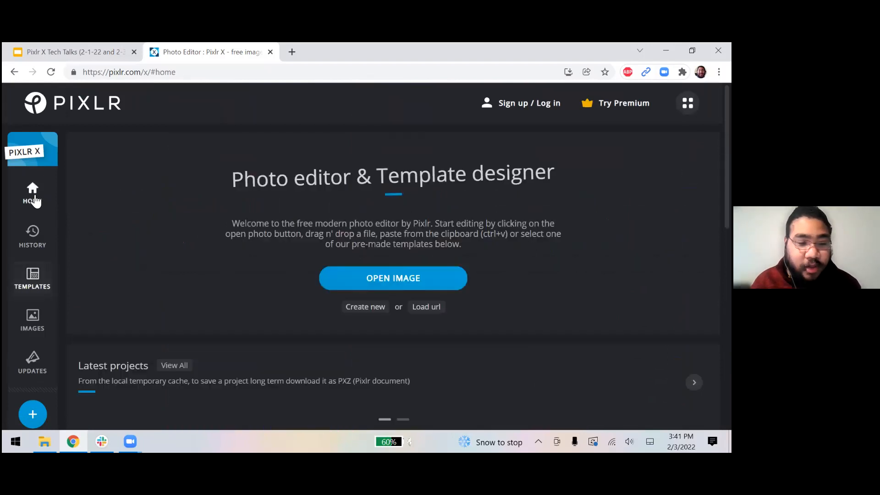
Open 364951_orig from the Downloads folder, closing the security add-on popup first.
click(371, 277)
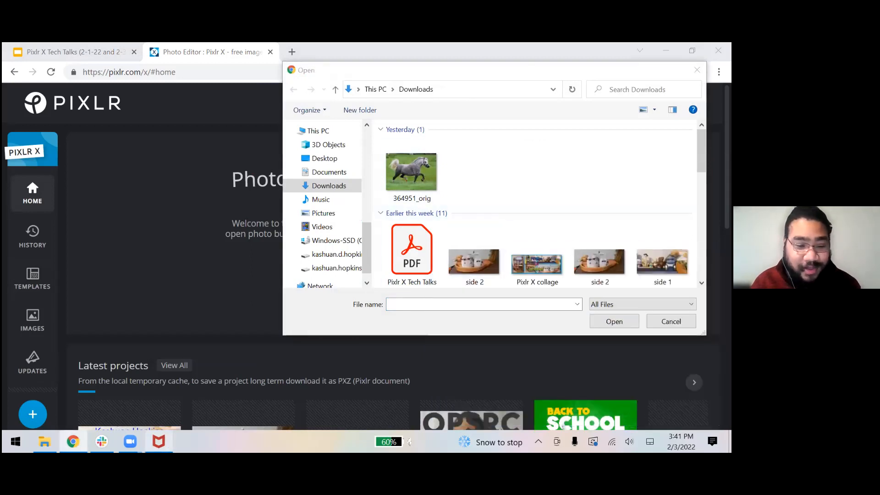
right_click(158, 442)
click(124, 417)
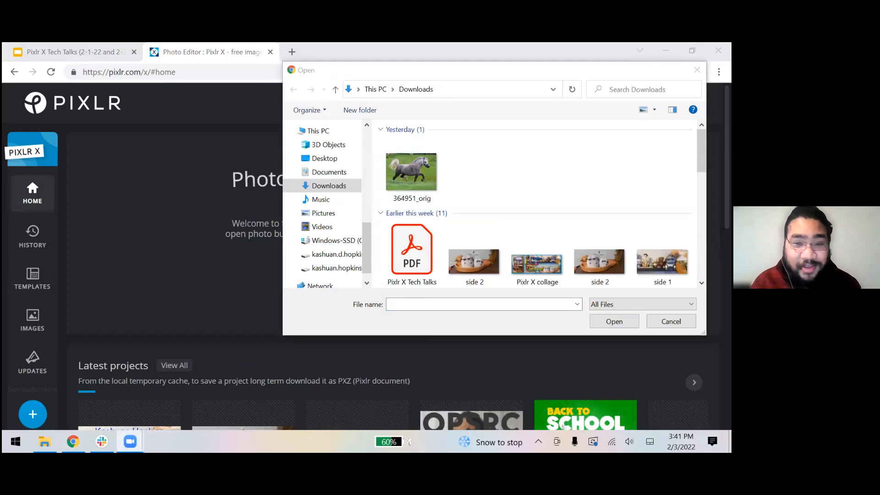
double_click(410, 174)
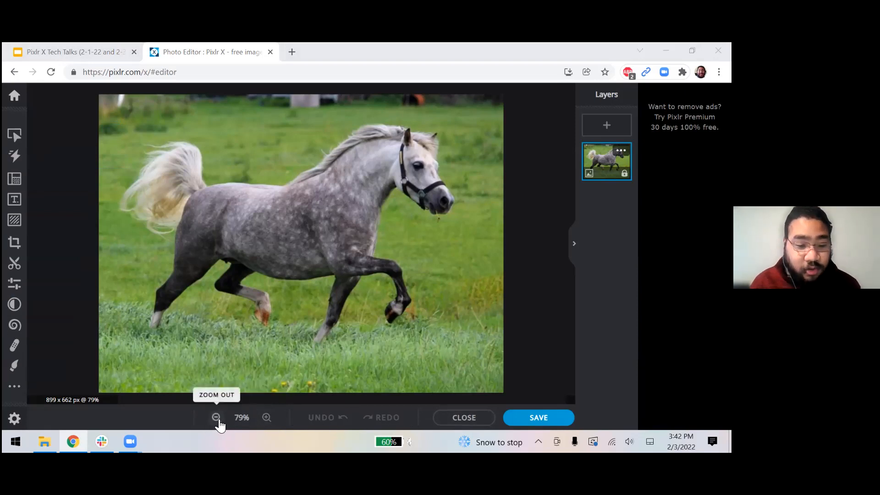
Zoom the canvas out, then unlock the horse layer with its lock icon in Layers.
click(216, 418)
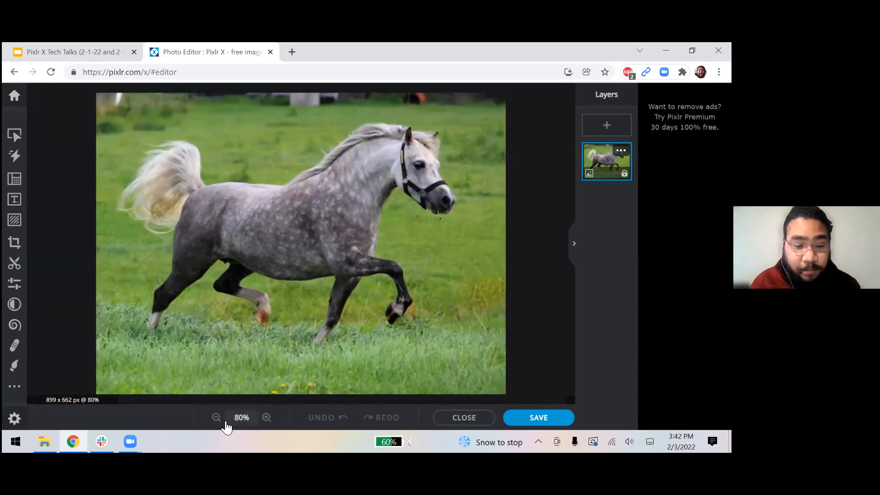
click(218, 419)
click(218, 419)
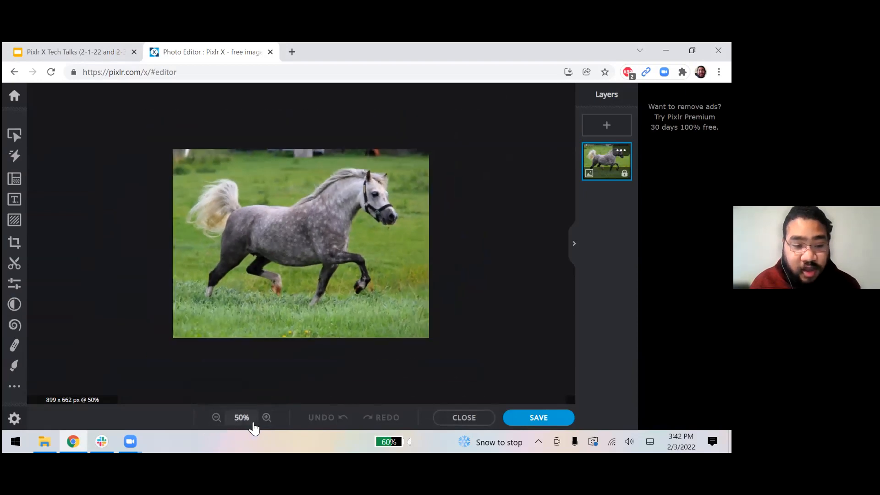
click(266, 418)
click(267, 418)
click(217, 418)
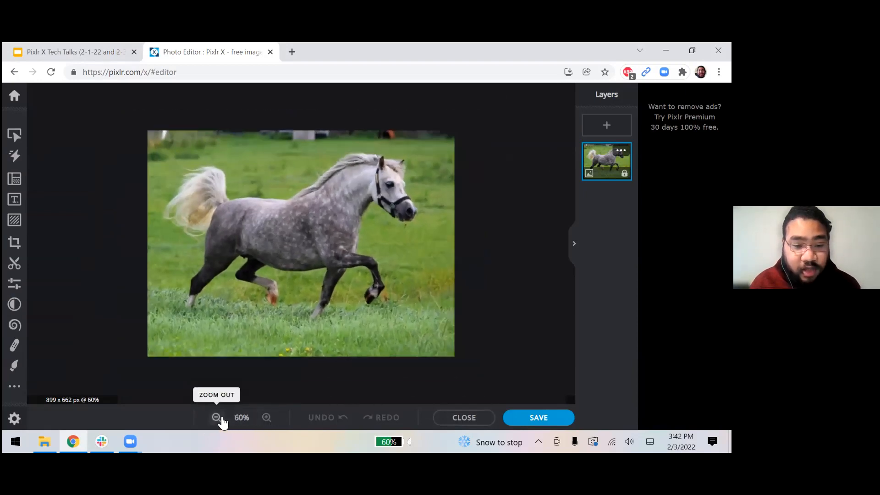
click(218, 419)
scroll(399, 278, up, 6)
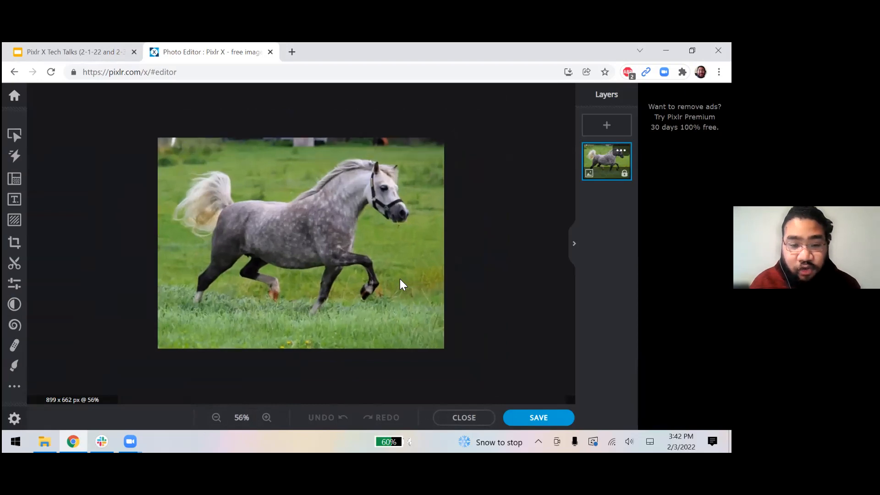
scroll(402, 287, down, 5)
scroll(401, 288, up, 3)
scroll(401, 288, down, 2)
scroll(400, 287, up, 3)
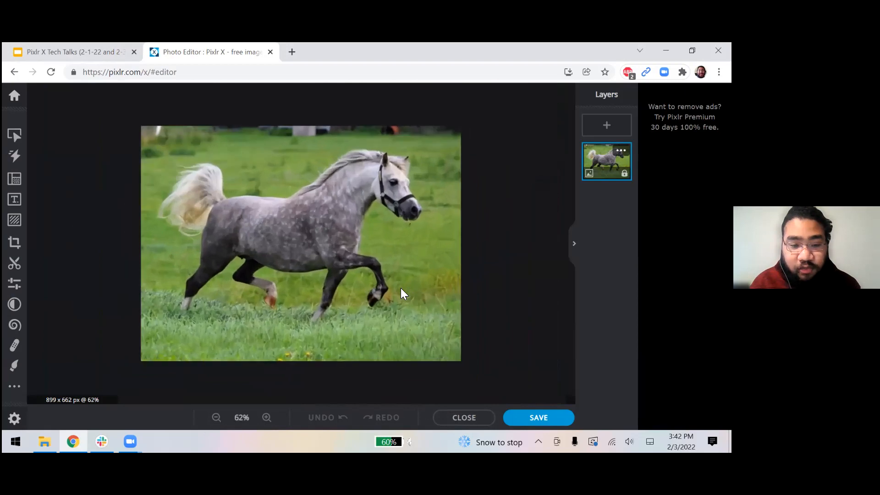
scroll(401, 288, down, 1)
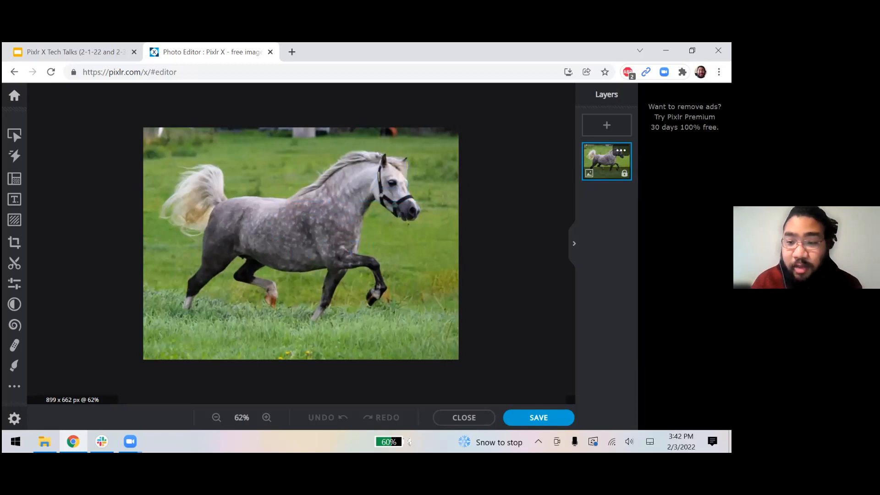
click(624, 173)
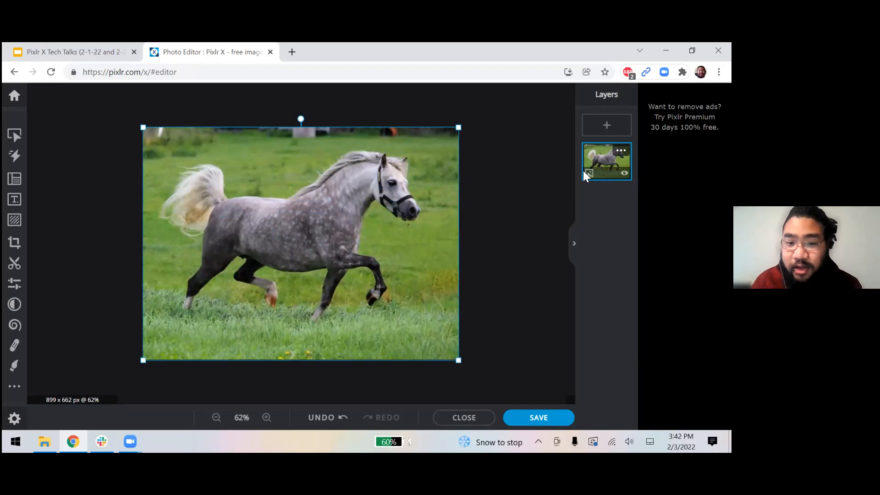
Scale the horse photo down by its corner and centre it on the canvas.
drag(328, 226, 322, 208)
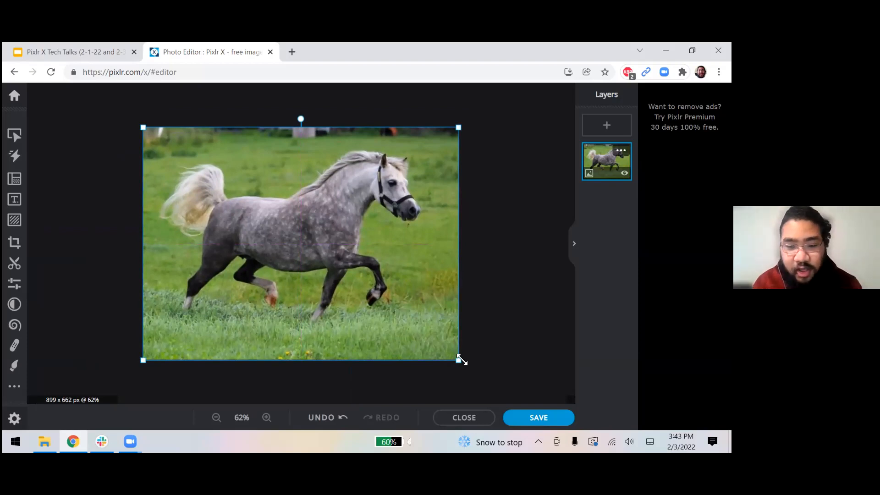
drag(460, 360, 351, 257)
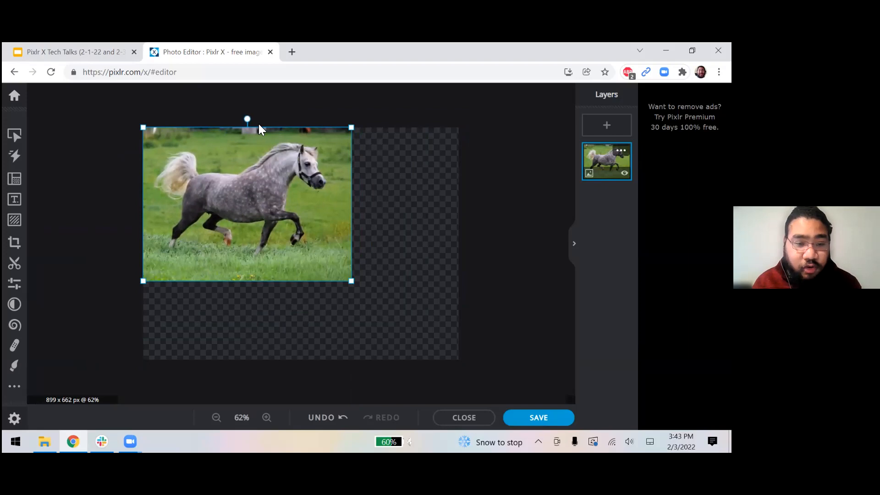
mouse_move(247, 119)
mouse_down()
mouse_move(341, 268)
mouse_move(147, 181)
mouse_move(265, 143)
mouse_move(248, 124)
mouse_up()
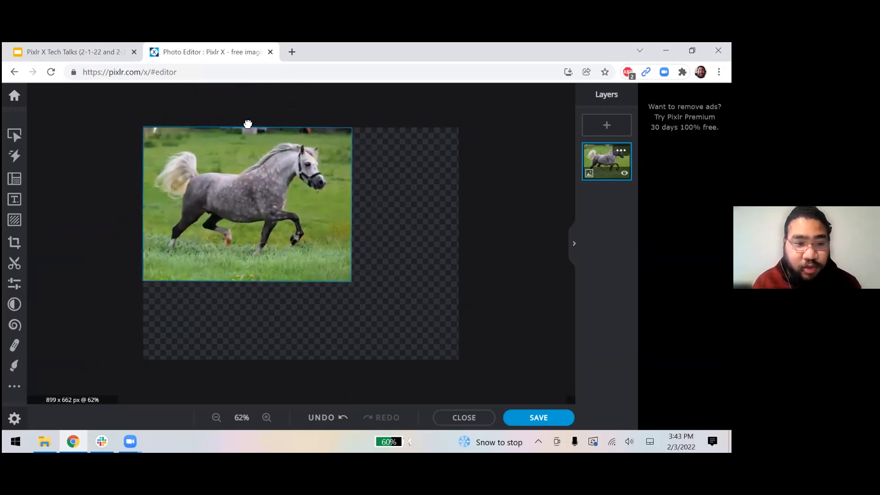
drag(277, 177, 332, 223)
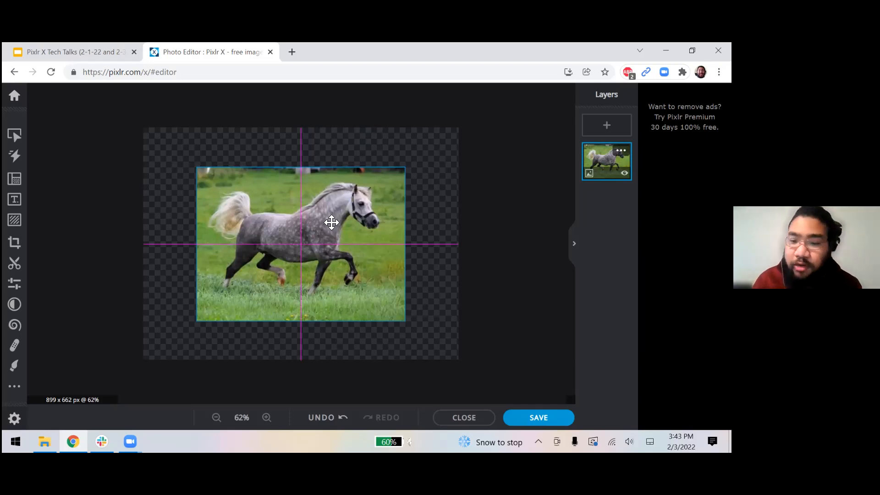
drag(331, 222, 331, 222)
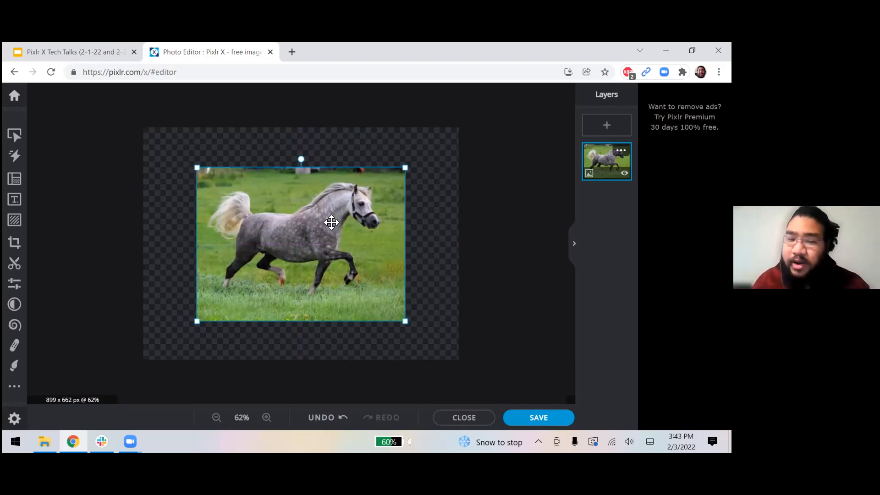
drag(332, 222, 359, 218)
click(401, 211)
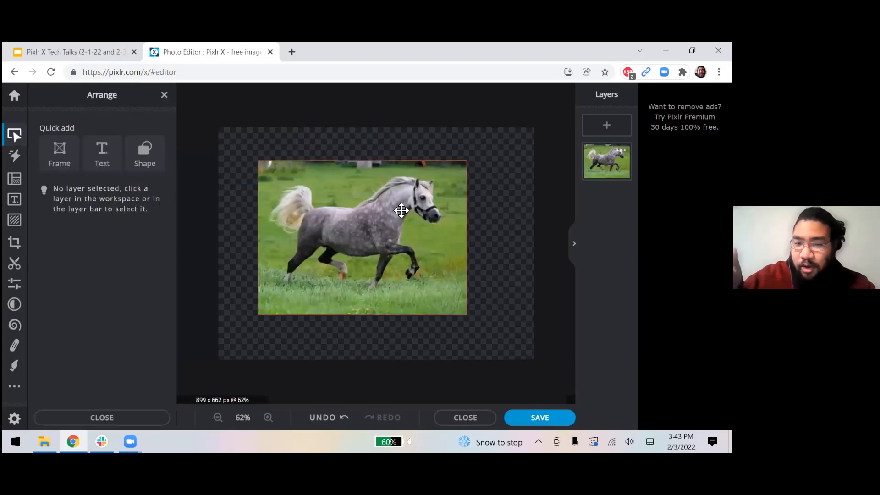
Reposition and resize the horse photo on the canvas a few more times.
drag(397, 206, 362, 177)
mouse_move(427, 281)
mouse_down()
mouse_move(535, 353)
mouse_move(399, 251)
mouse_move(436, 285)
mouse_up()
drag(349, 230, 402, 261)
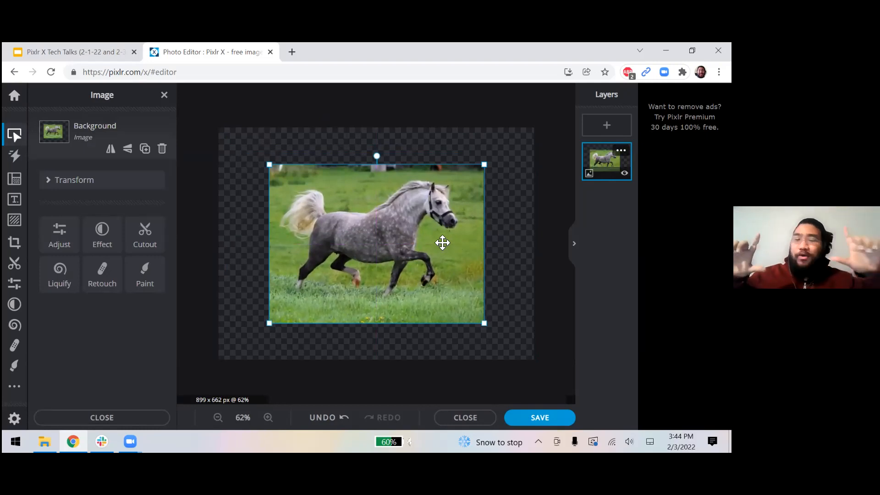
drag(442, 243, 411, 214)
mouse_move(452, 300)
mouse_down()
mouse_move(503, 334)
mouse_move(460, 299)
mouse_move(465, 305)
mouse_up()
Select the horse layer and bring up the Adjust tools.
click(535, 265)
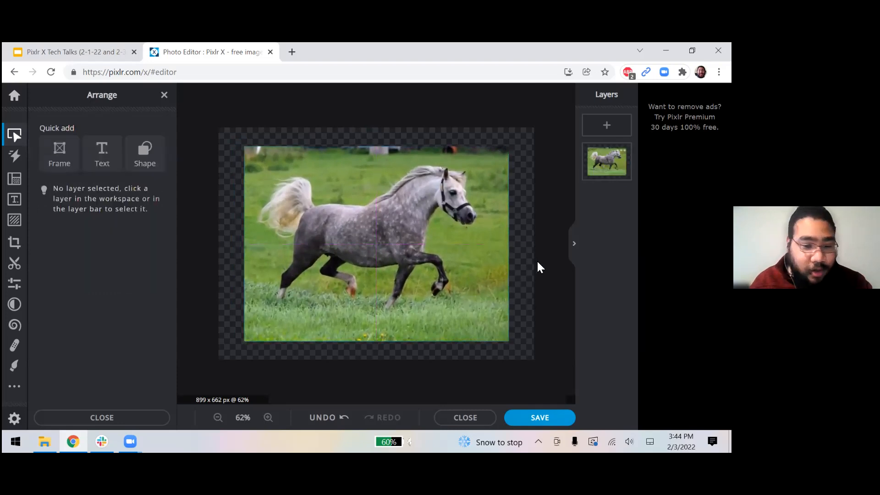
click(462, 251)
click(538, 230)
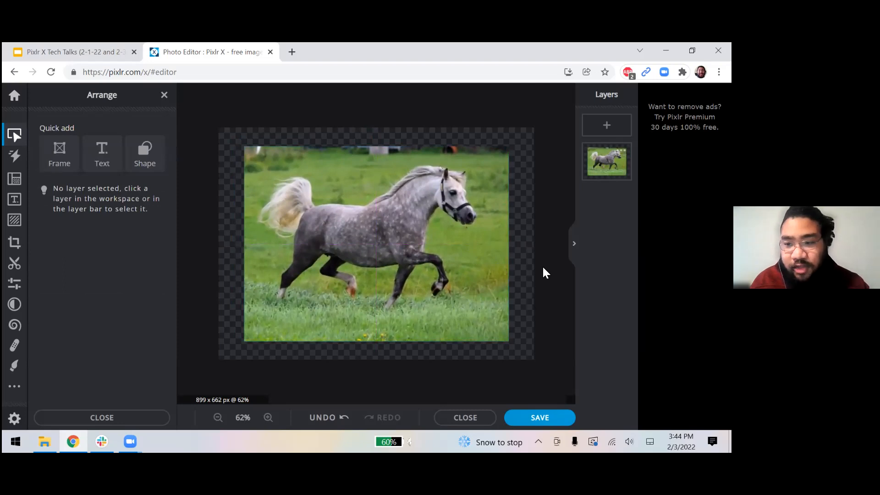
click(403, 268)
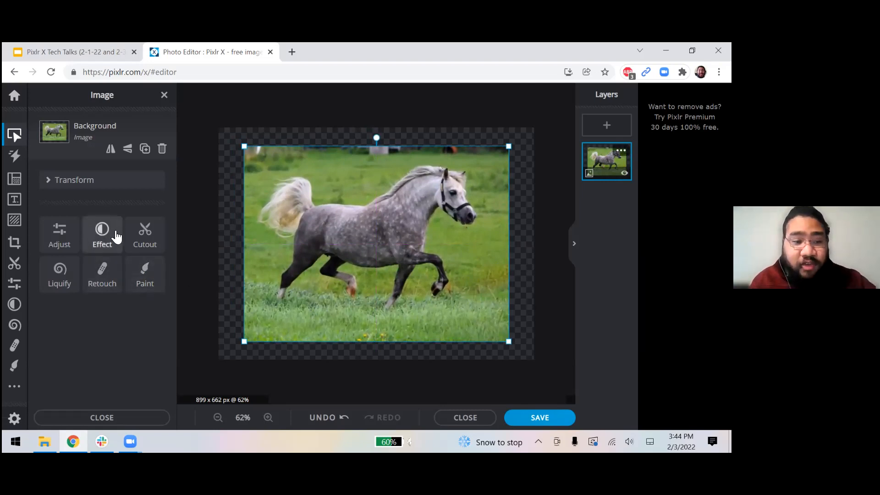
click(531, 158)
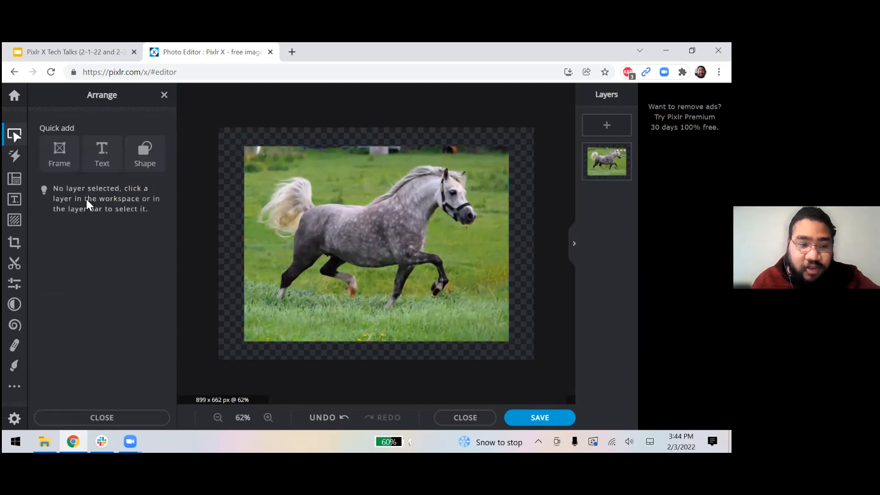
click(378, 238)
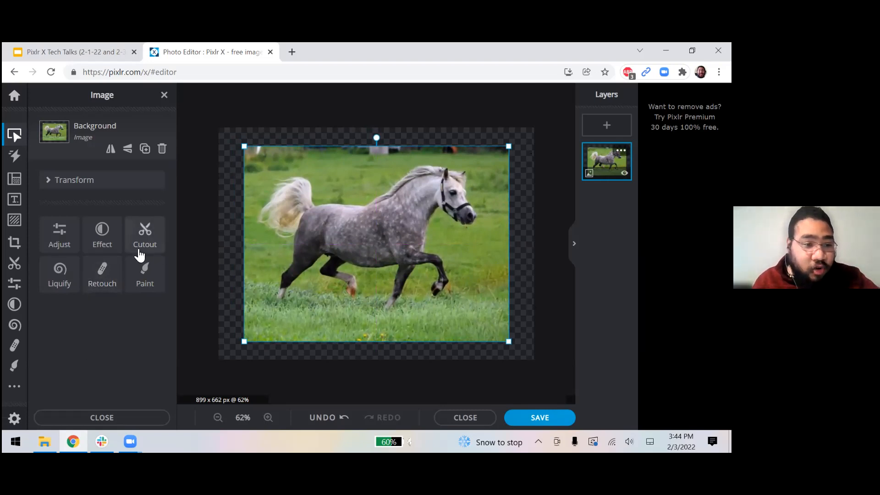
click(64, 247)
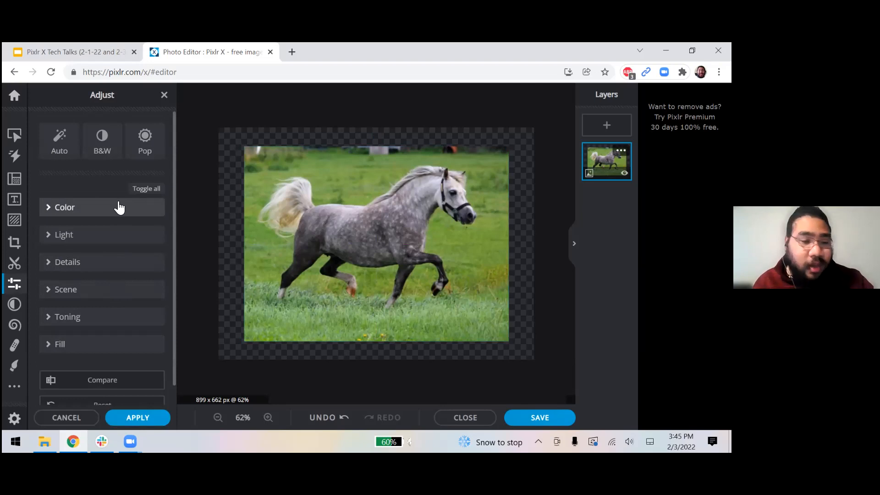
In the Color group, set Vibrance to 56 and Hue to 66.
click(97, 207)
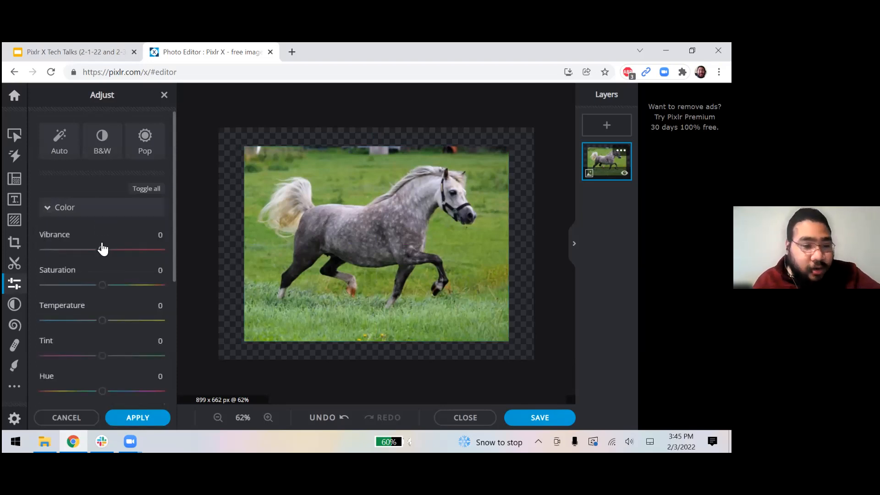
drag(102, 250, 136, 270)
scroll(119, 302, down, 1)
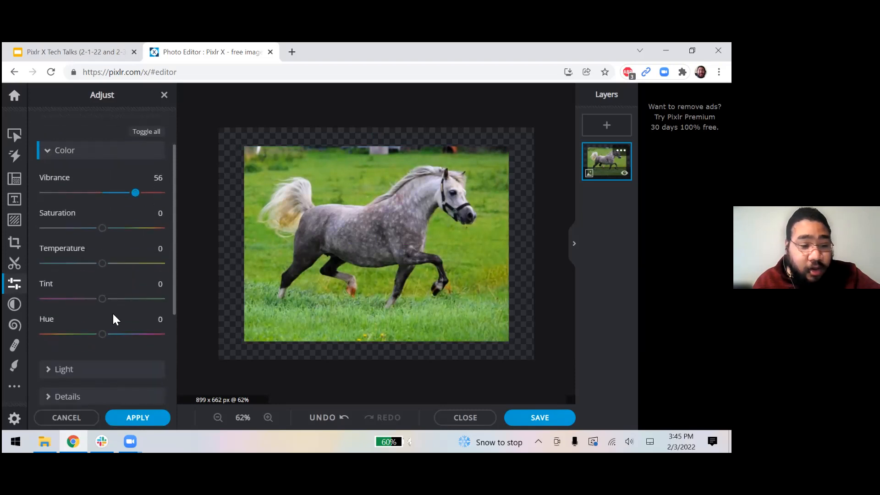
drag(108, 330, 129, 341)
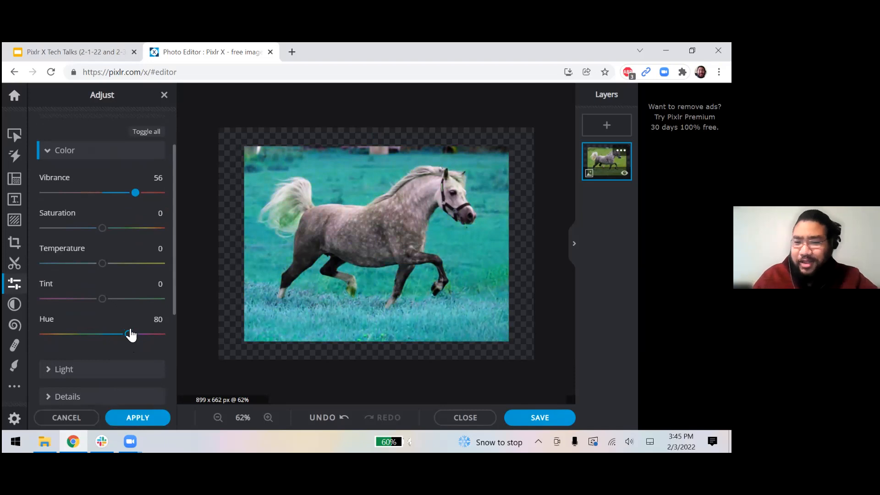
drag(130, 335, 124, 338)
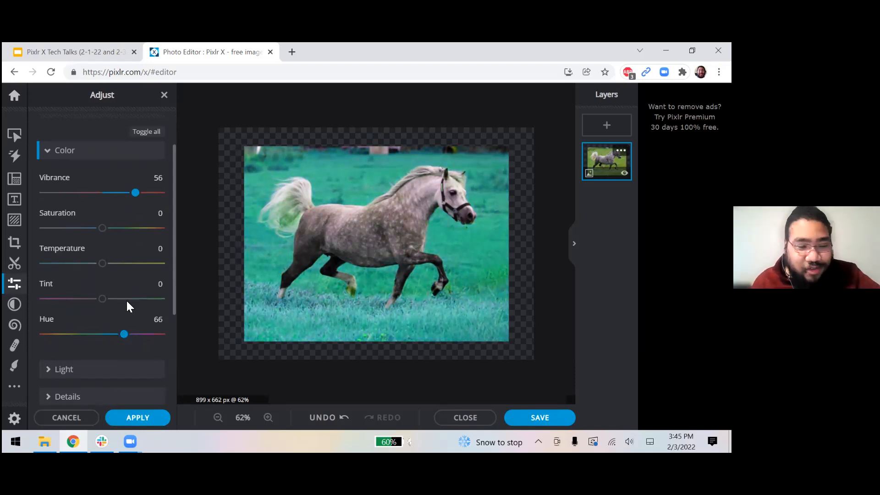
scroll(127, 303, up, 2)
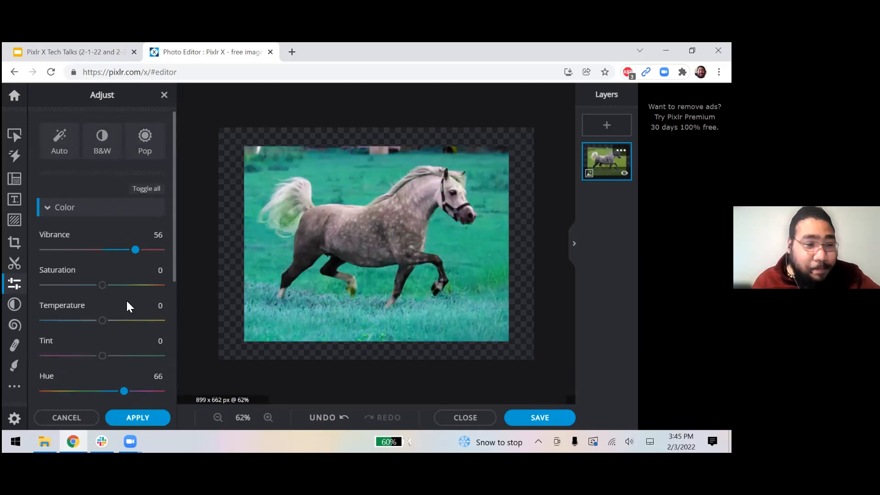
Try the B&W and Pop presets, then apply the Auto colour fix.
click(77, 210)
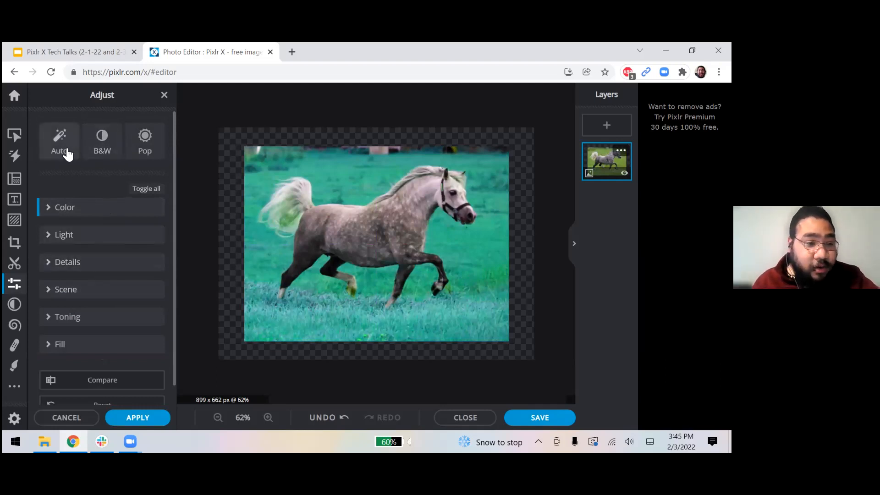
click(95, 151)
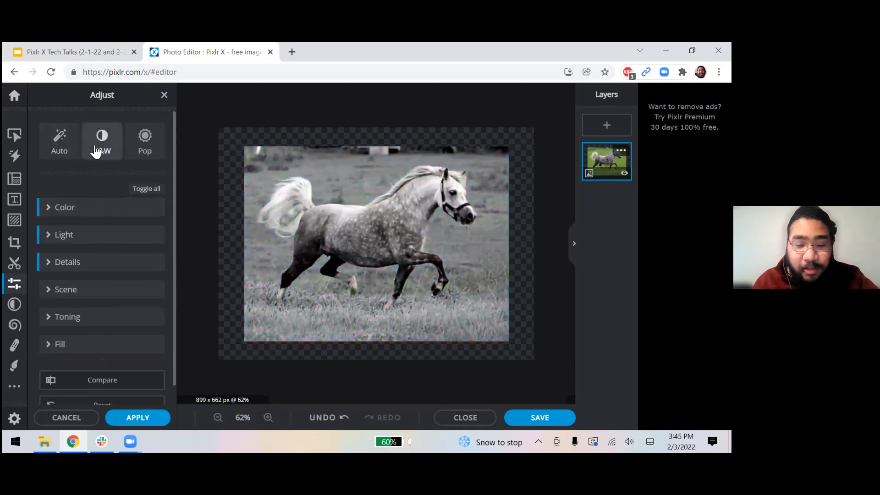
click(150, 144)
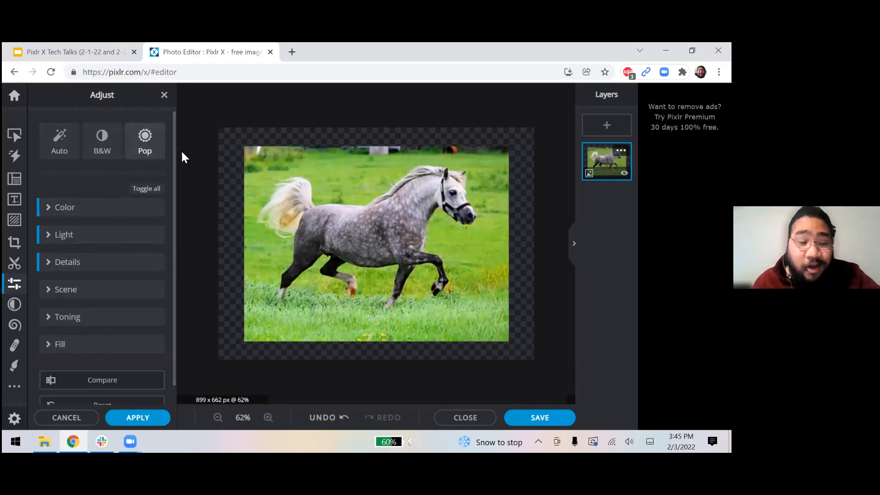
click(60, 148)
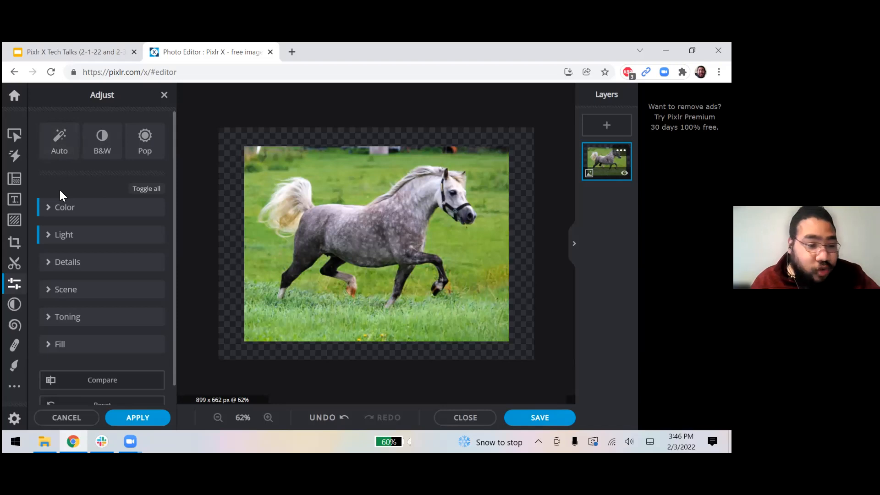
scroll(70, 215, down, 1)
scroll(87, 259, up, 1)
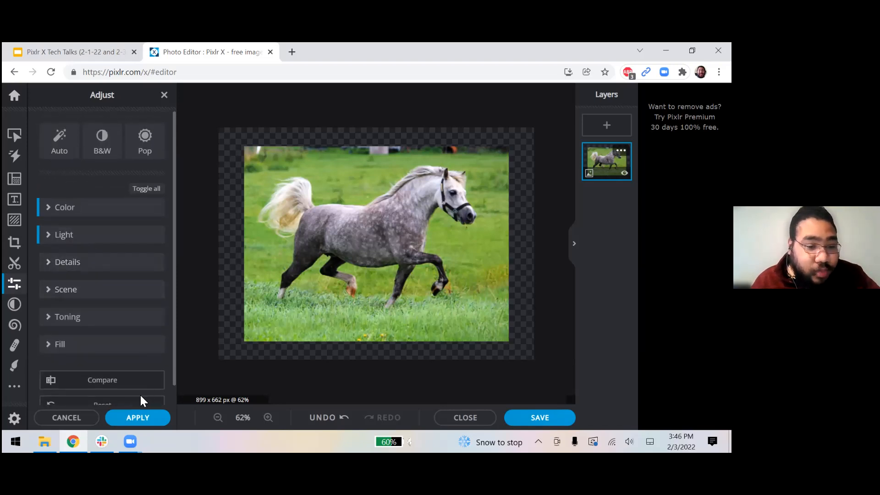
click(136, 415)
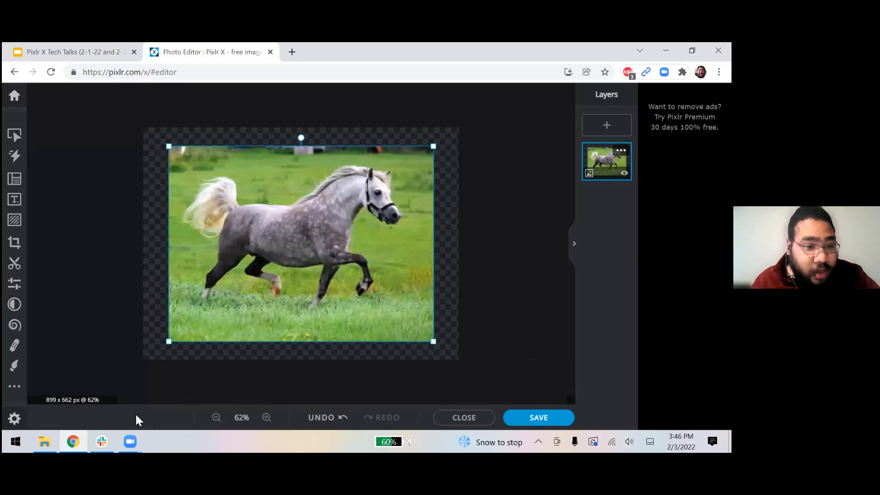
Deselect, visit Adjust, return to Arrange & Style, and reselect the horse photo.
click(143, 198)
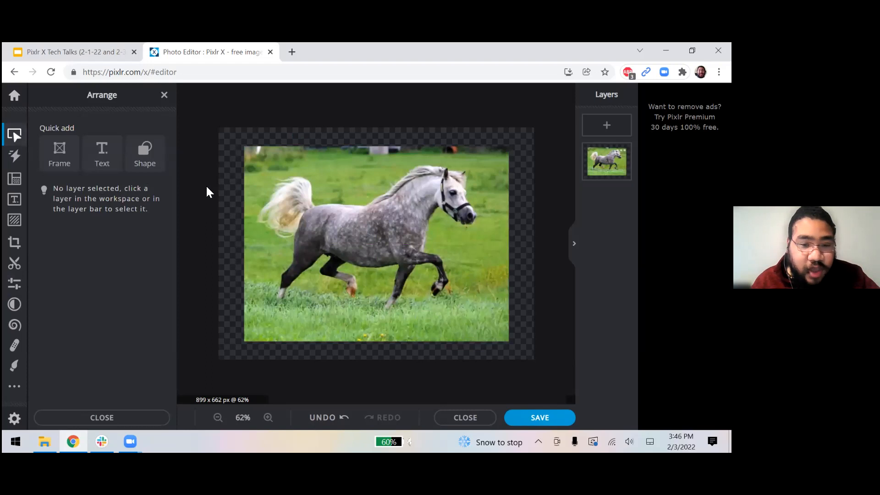
click(15, 284)
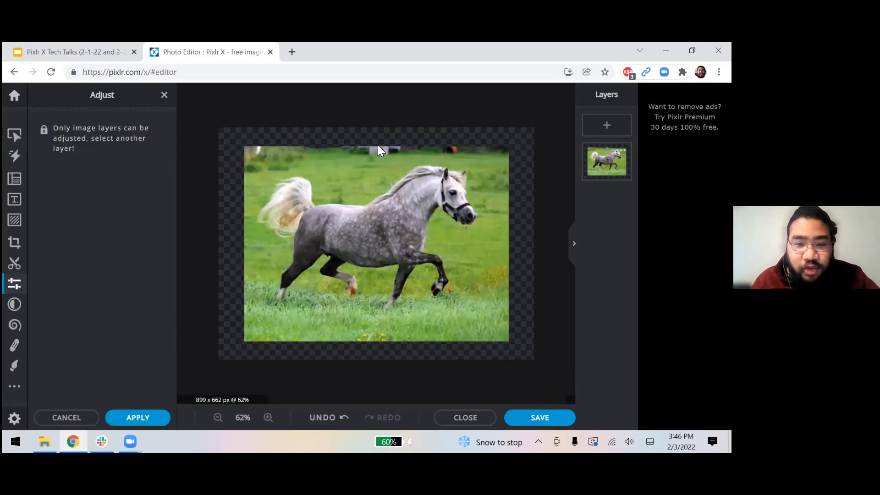
click(15, 136)
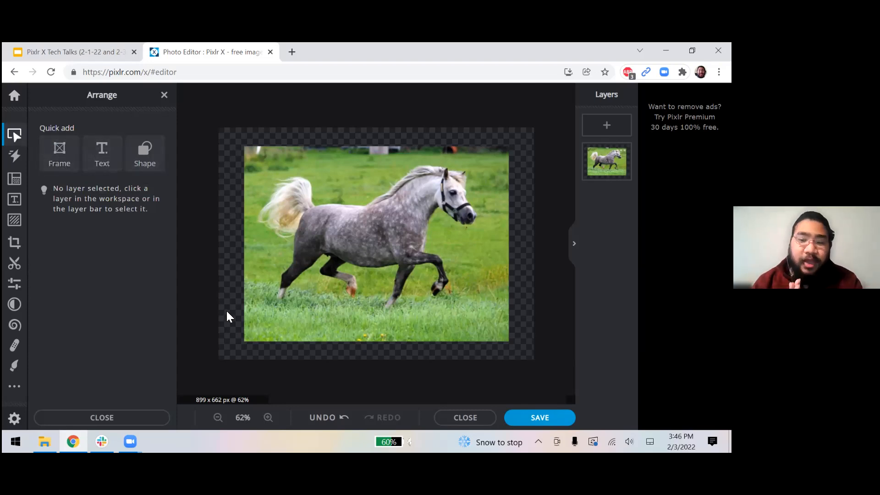
click(260, 295)
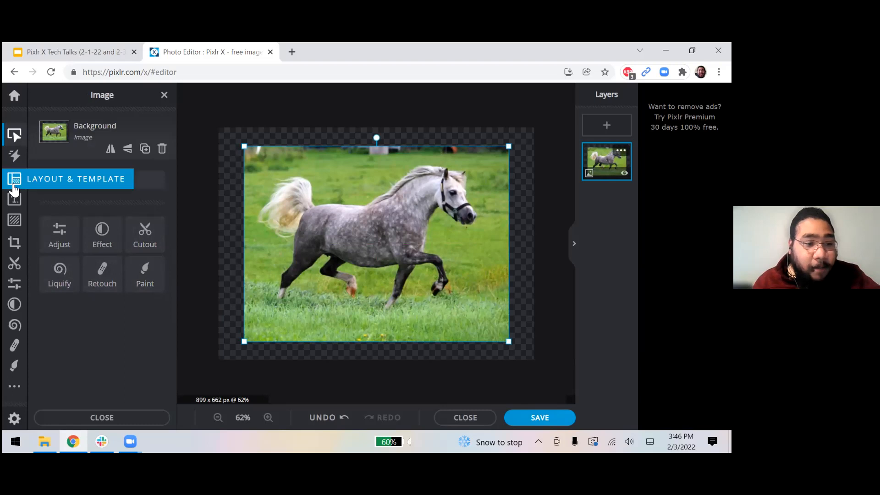
Enable the page background and eyedrop grey #5A5D5C from the horse's coat.
click(15, 181)
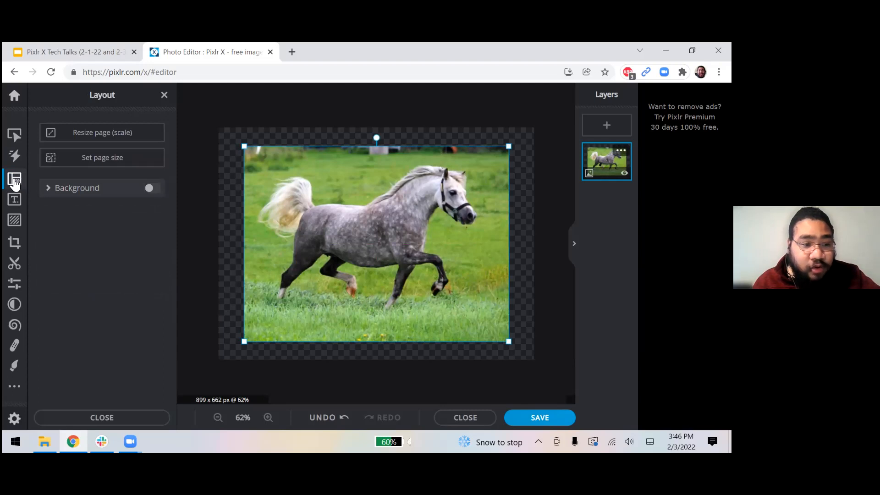
click(92, 190)
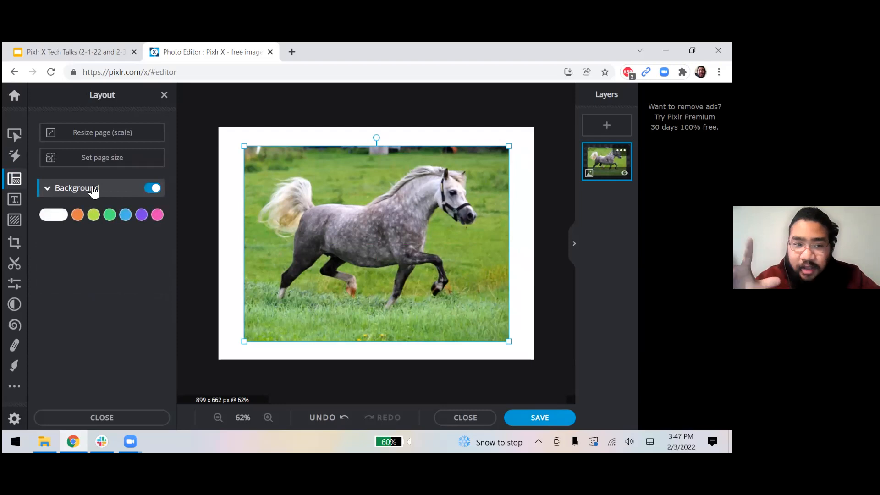
click(142, 215)
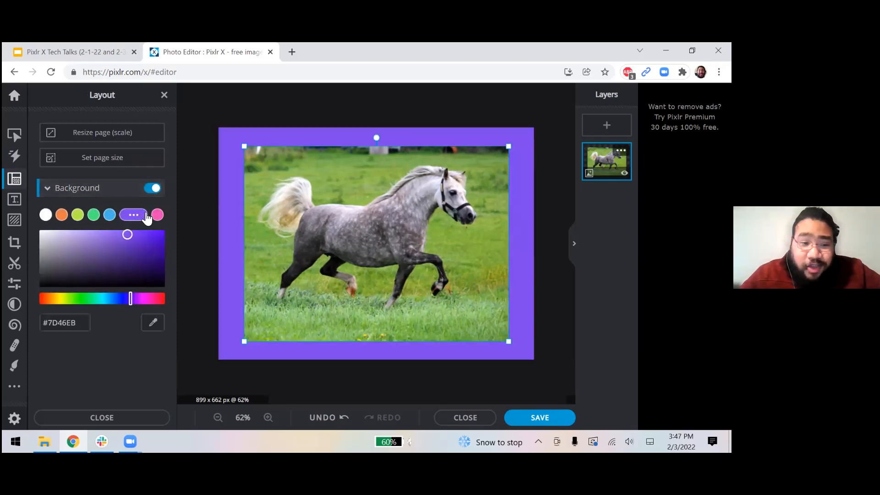
mouse_move(137, 243)
mouse_down()
mouse_move(84, 254)
mouse_move(112, 237)
mouse_move(122, 272)
mouse_move(144, 243)
mouse_move(129, 247)
mouse_up()
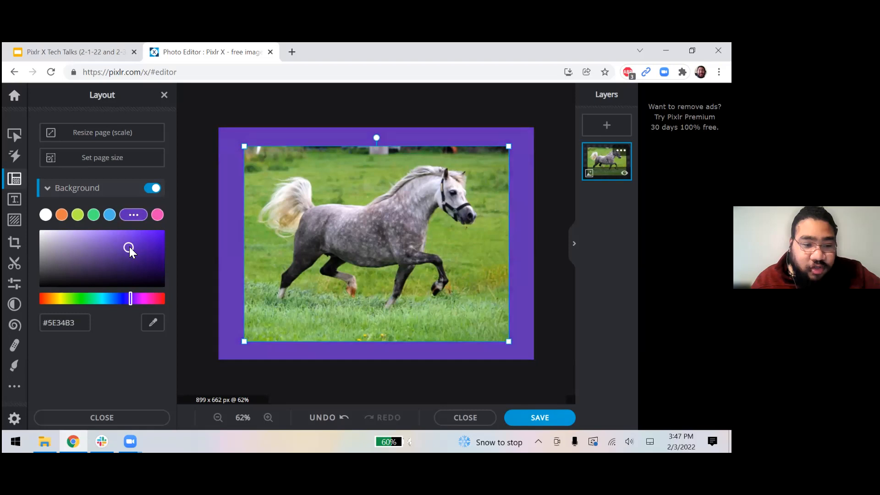
click(155, 324)
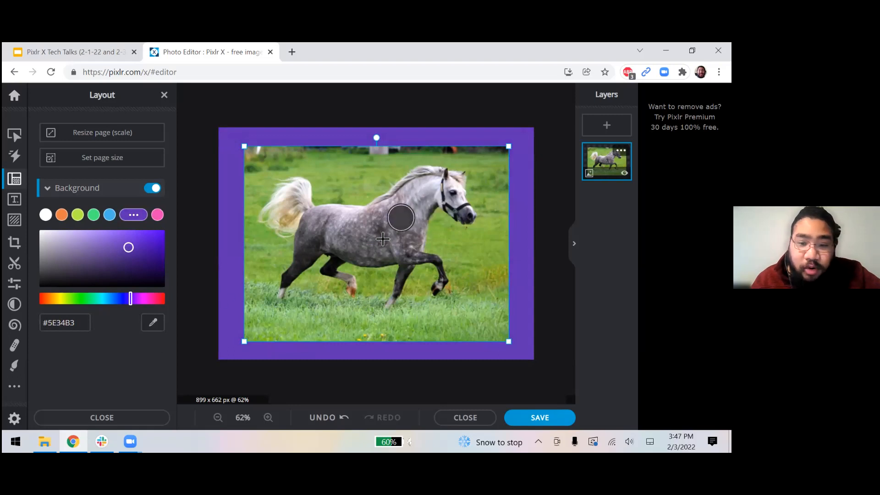
click(352, 253)
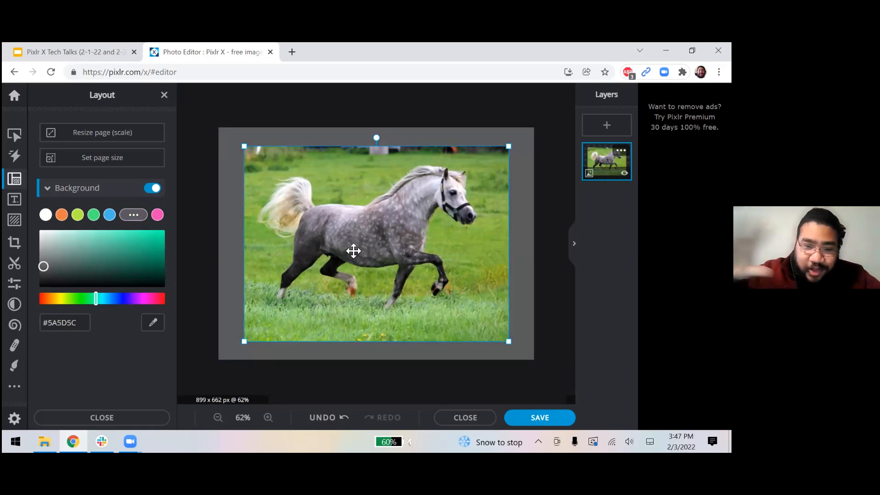
click(335, 386)
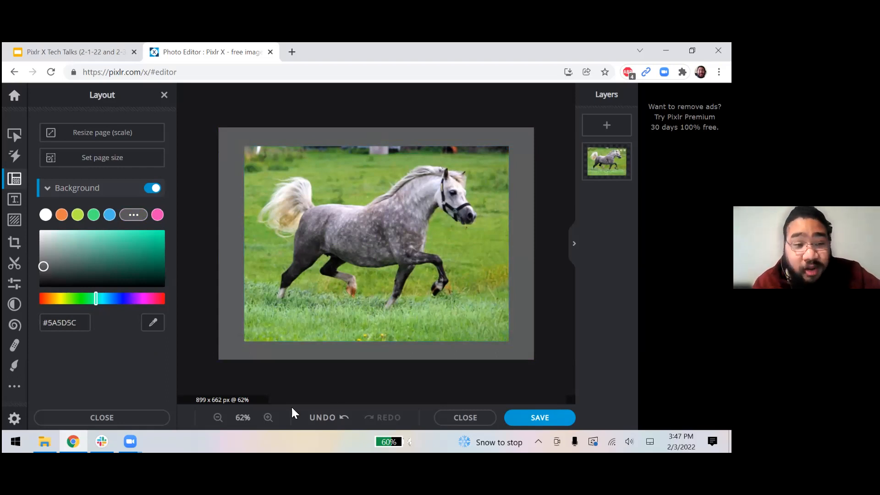
click(94, 161)
Resize the page to 850 × 600 px, leaving the horse centred in the grey border.
click(463, 182)
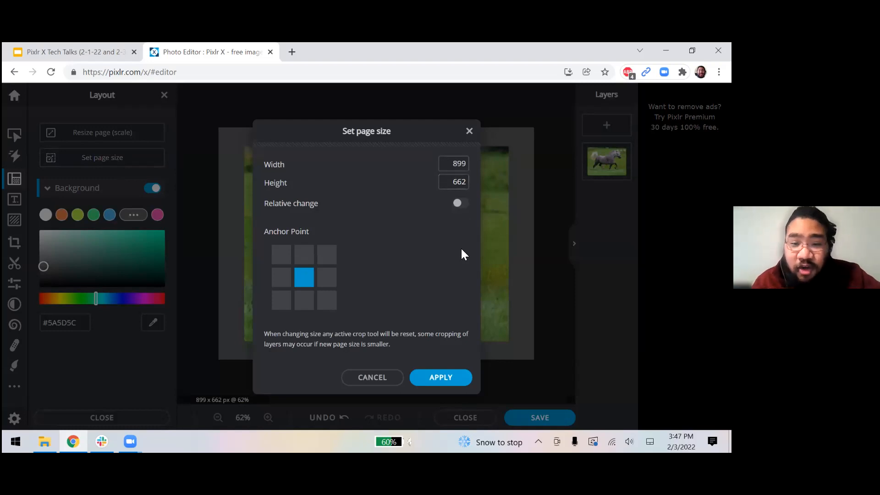
click(455, 163)
drag(454, 163, 472, 167)
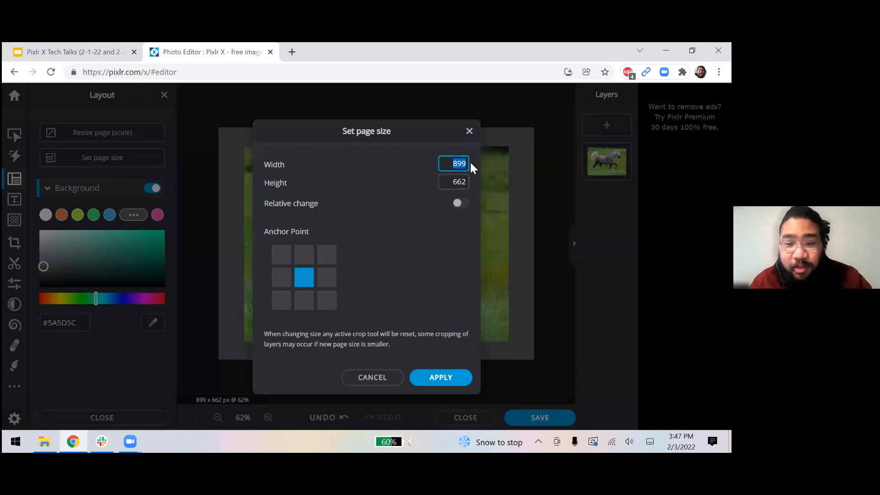
text(850)
key(Tab)
text(600)
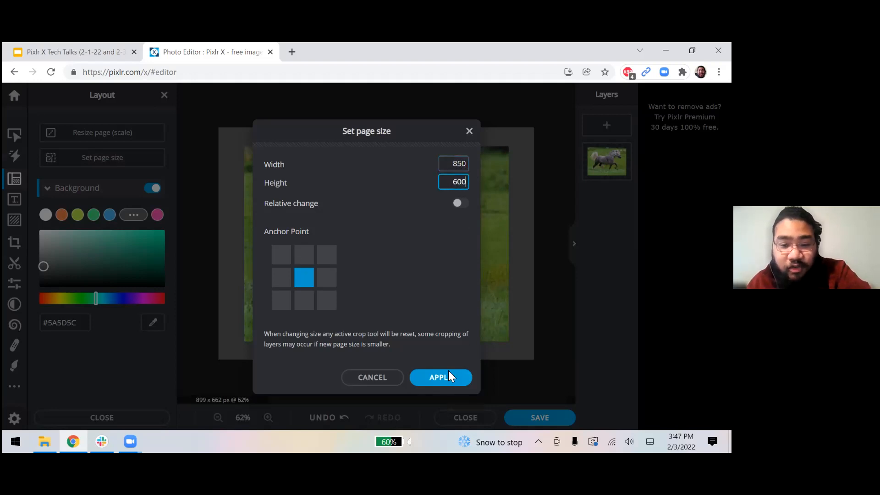
click(445, 373)
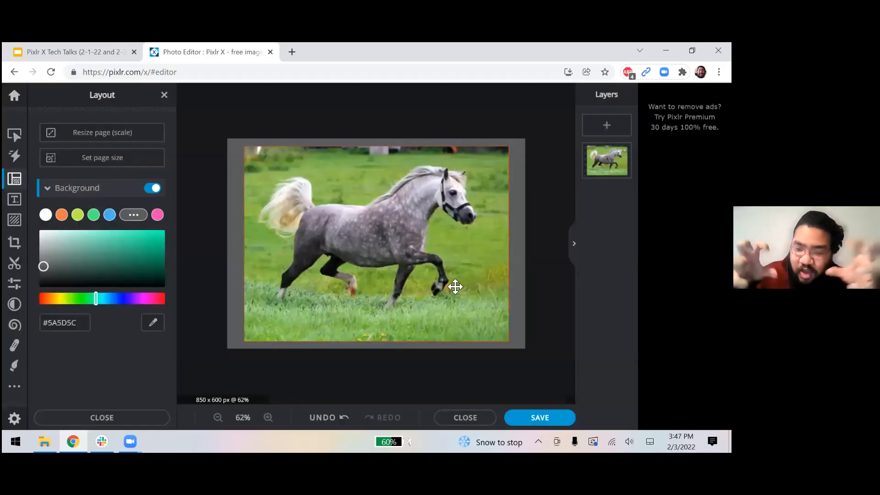
drag(433, 262, 433, 262)
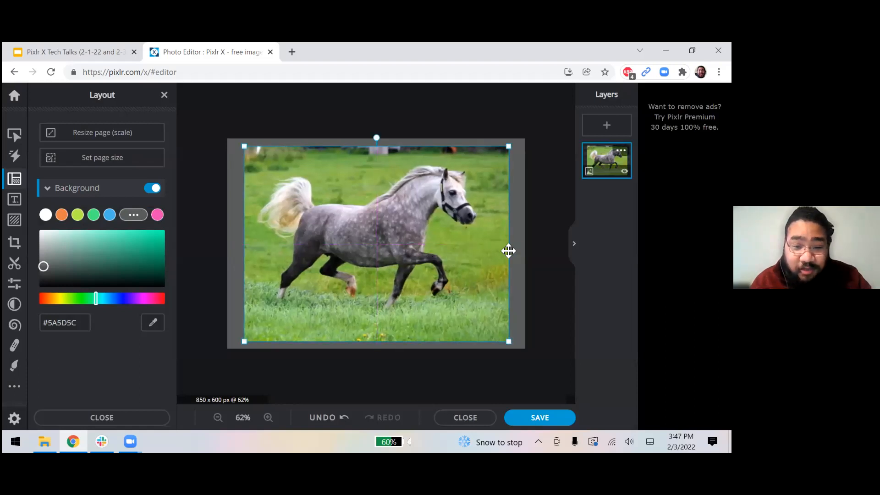
click(522, 234)
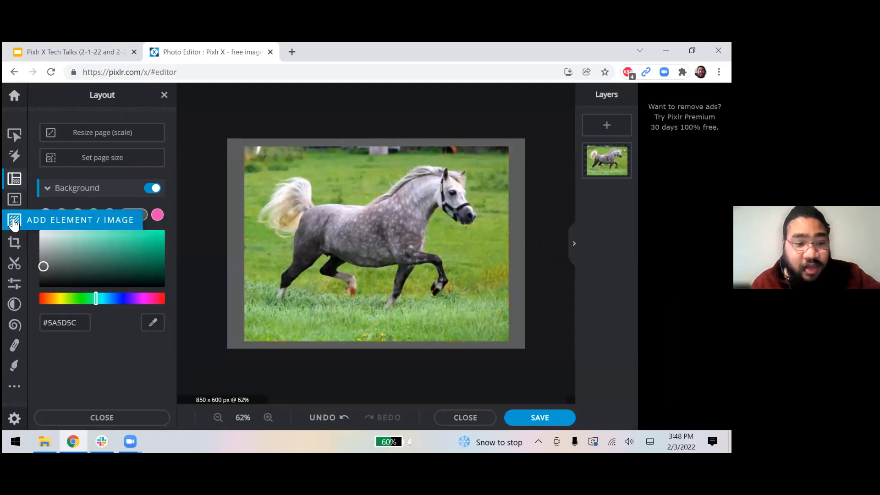
Browse the ready-made text templates in the Add Text panel.
click(14, 201)
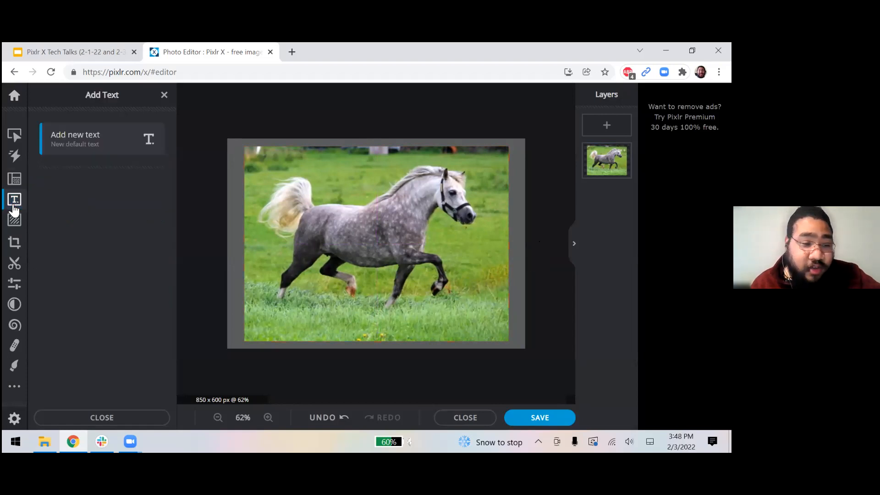
scroll(139, 294, down, 6)
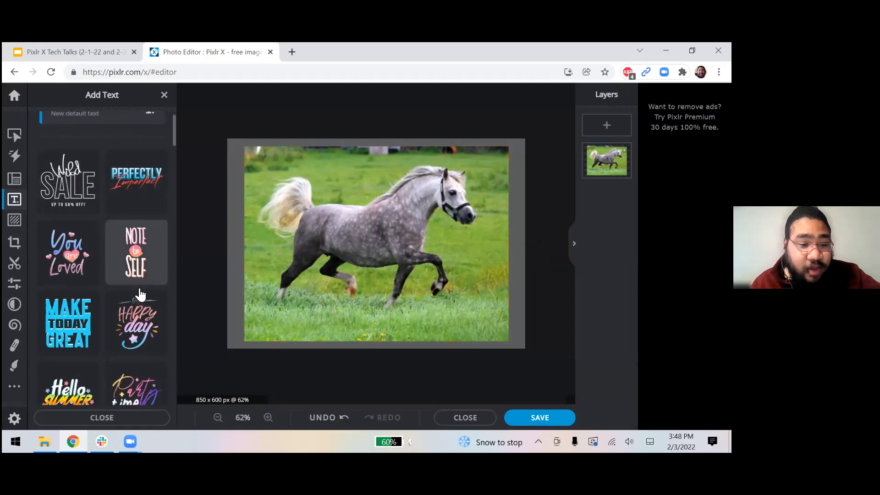
scroll(140, 295, up, 3)
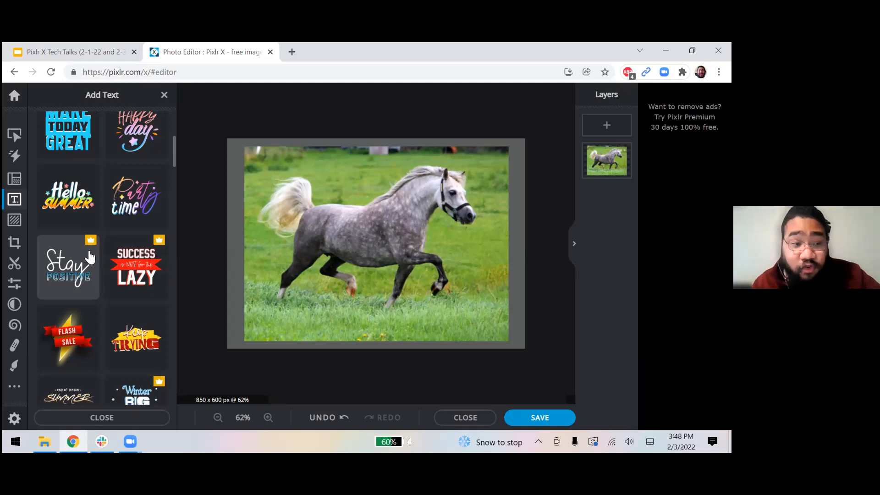
scroll(91, 257, up, 5)
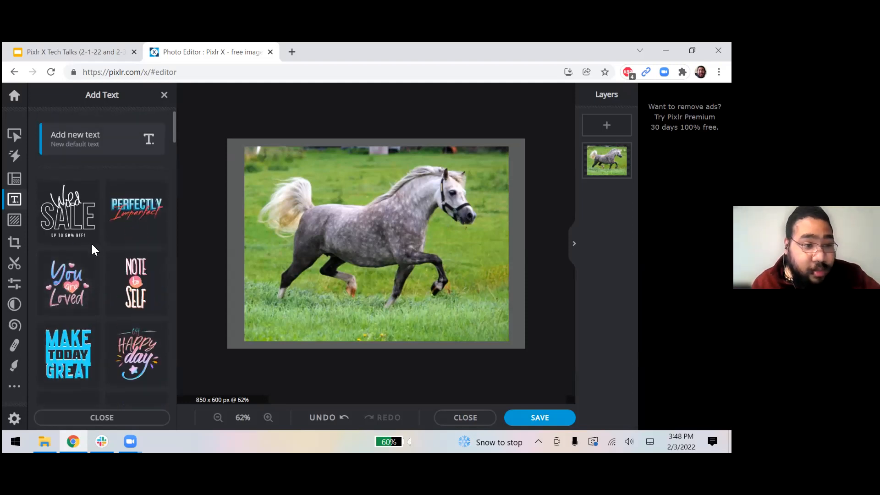
Add a new text layer across the middle of the horse photo and replace Lorem ipsum with the person's full name.
click(75, 145)
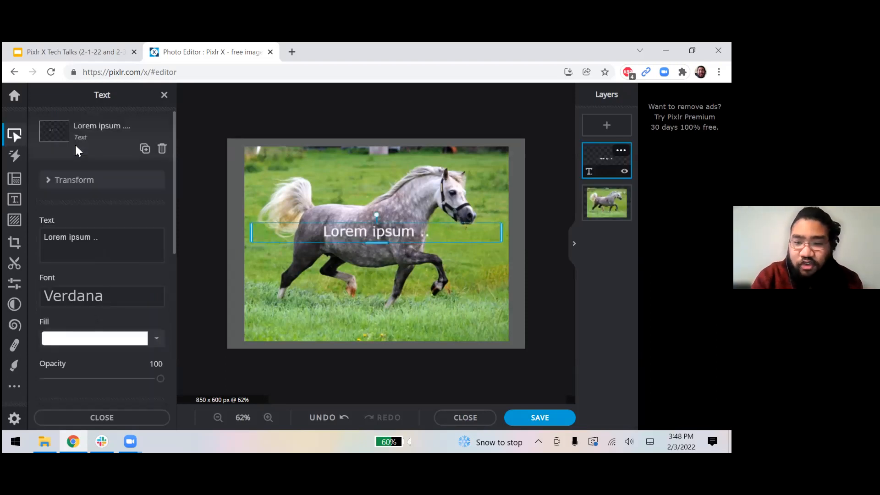
key(k)
key(Escape)
key(k)
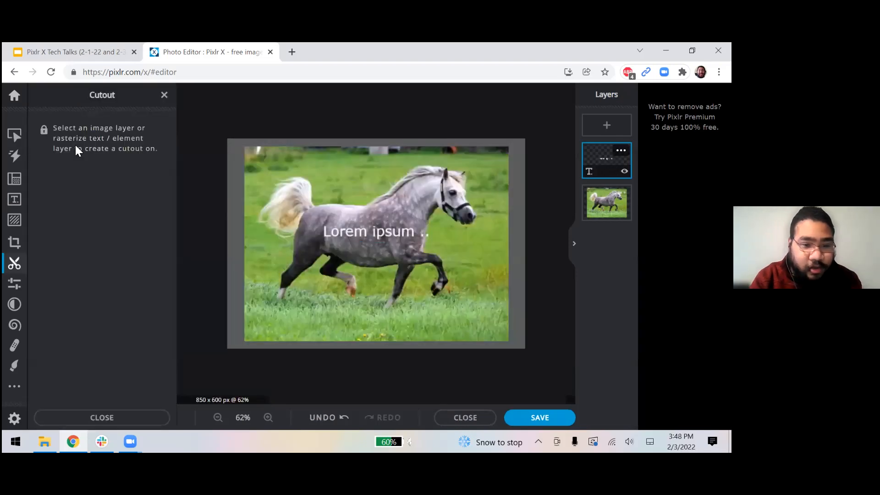
click(14, 134)
double_click(359, 240)
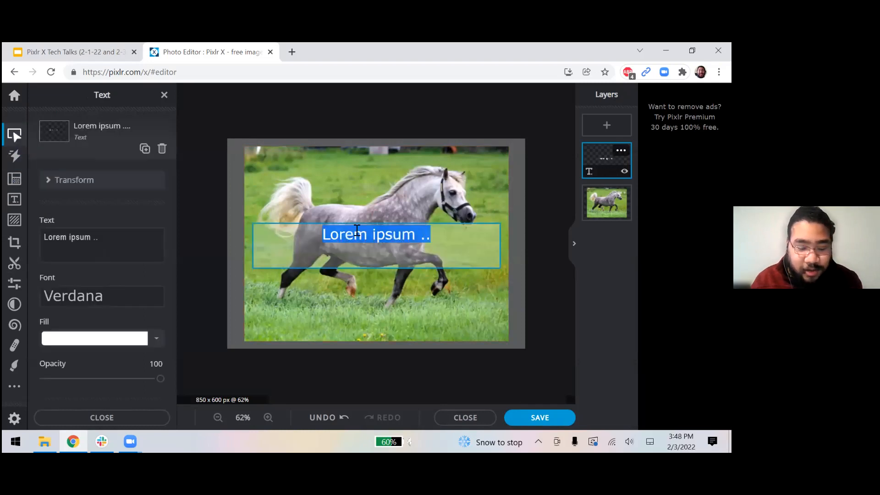
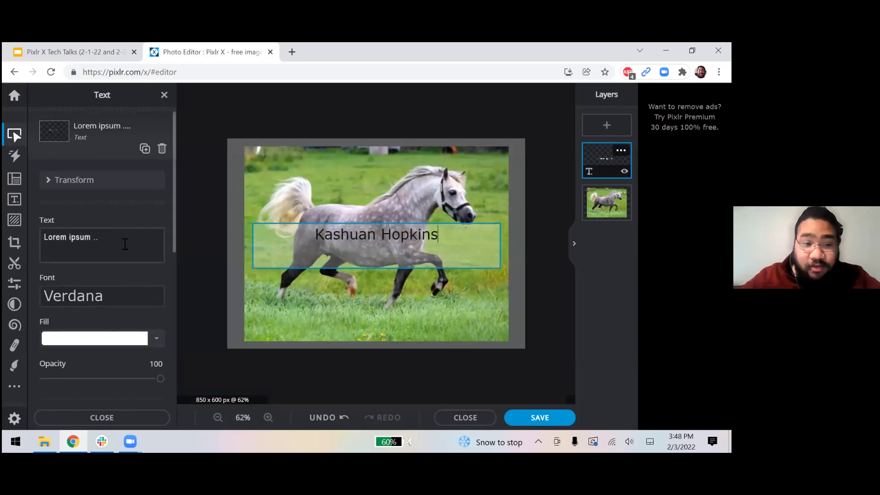
click(123, 219)
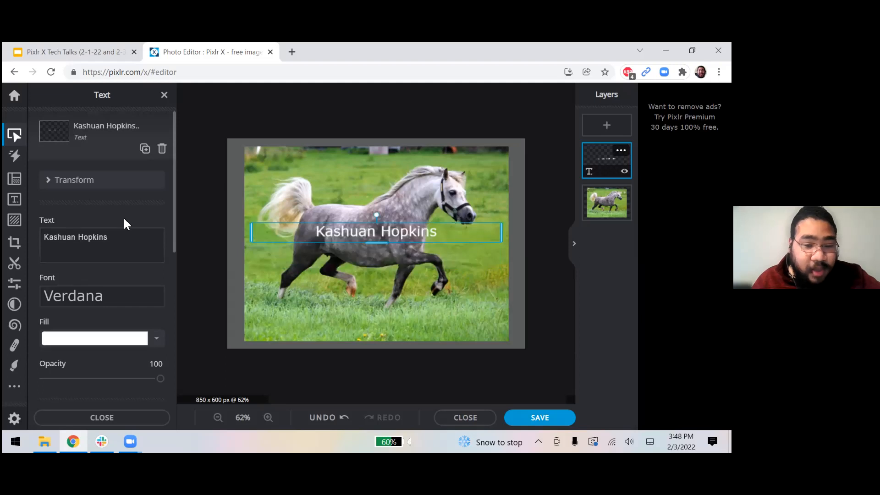
Set the name text's font to Swis721 hv bt.
click(92, 300)
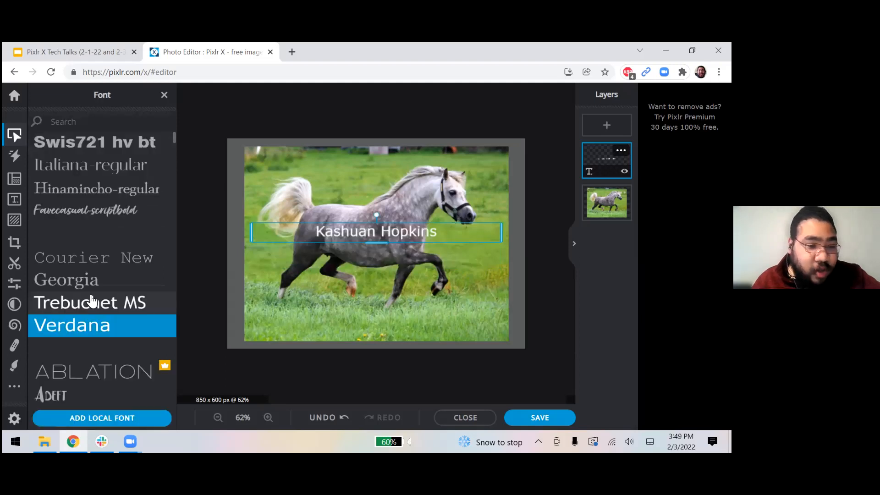
click(100, 146)
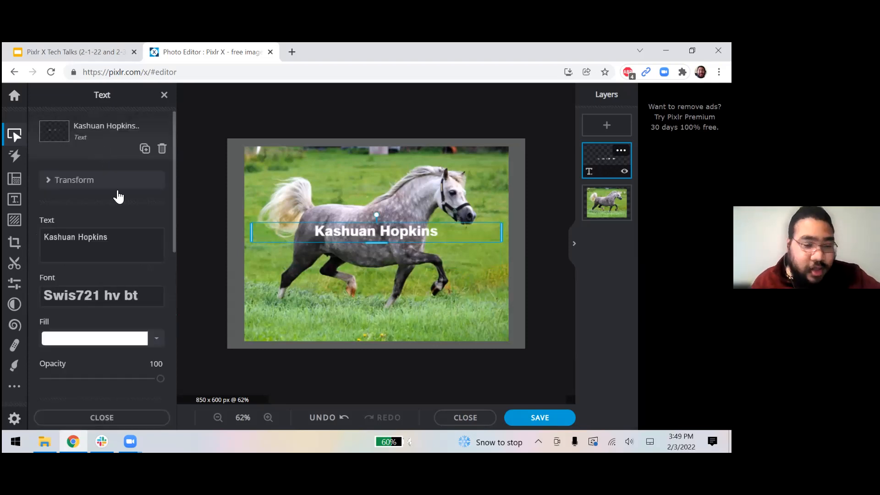
scroll(158, 304, down, 1)
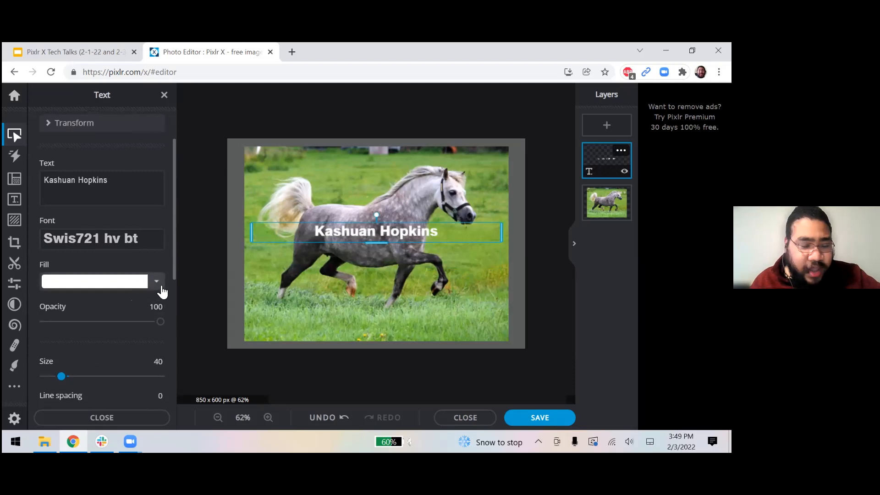
Give the name text a green-to-blue gradient fill.
click(161, 287)
click(126, 307)
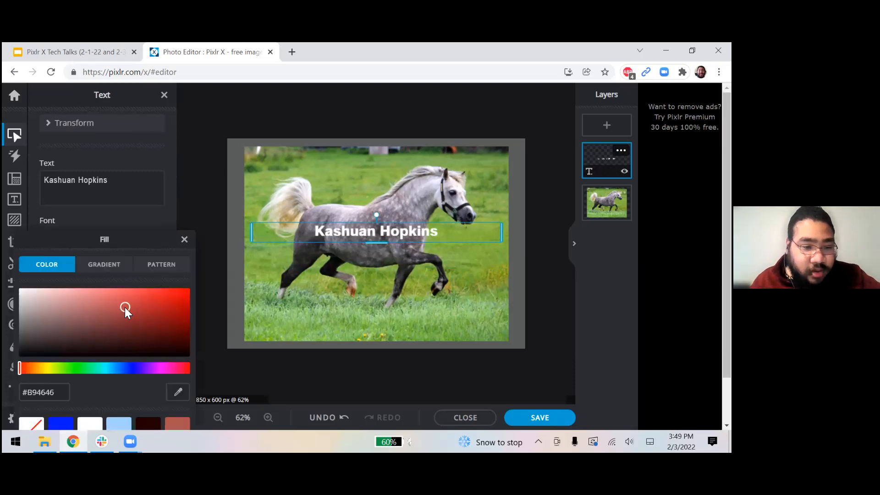
click(111, 271)
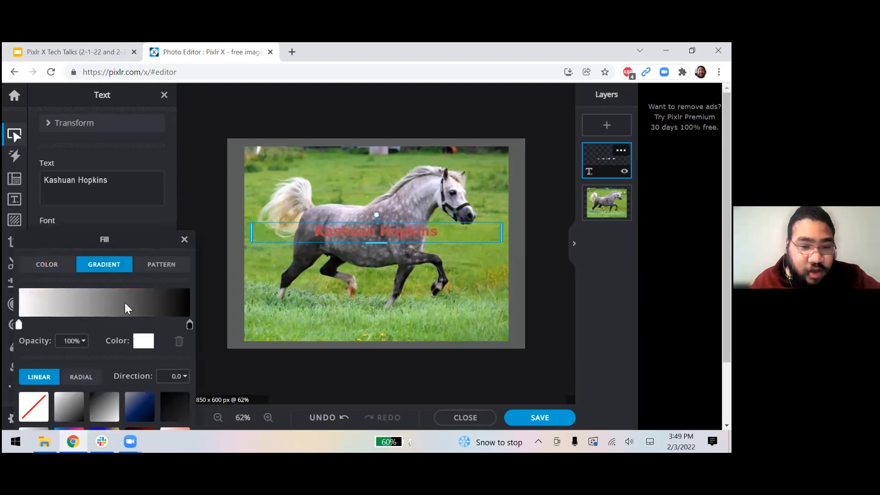
click(163, 268)
click(122, 266)
scroll(162, 361, down, 2)
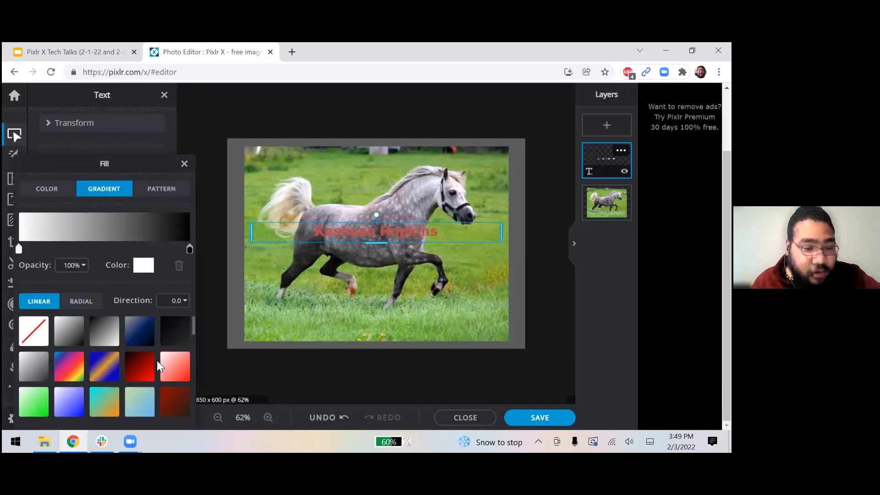
click(62, 404)
click(130, 401)
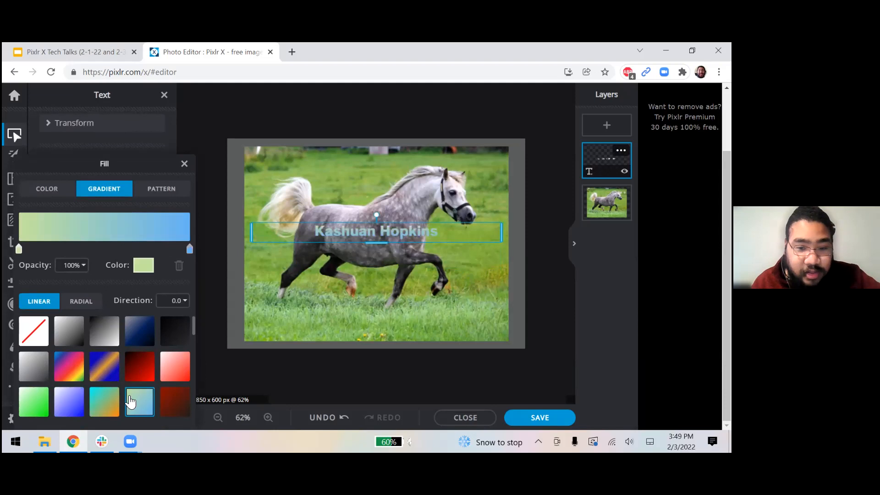
click(184, 163)
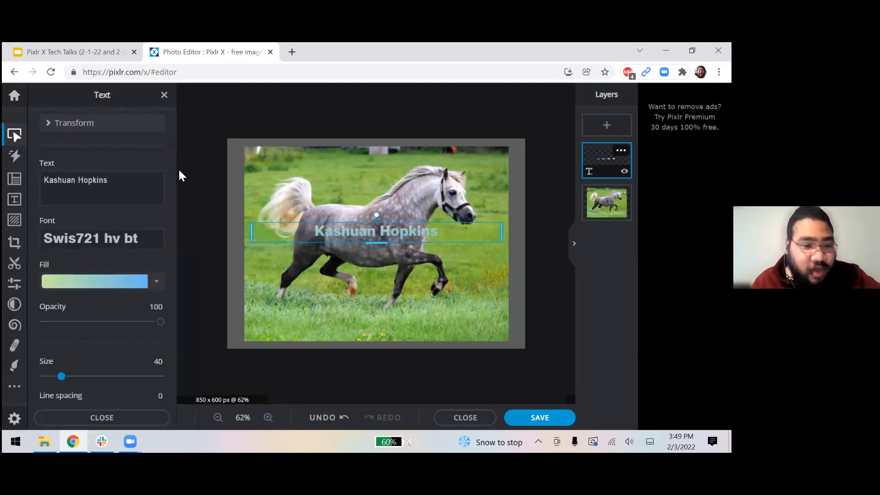
scroll(139, 314, down, 6)
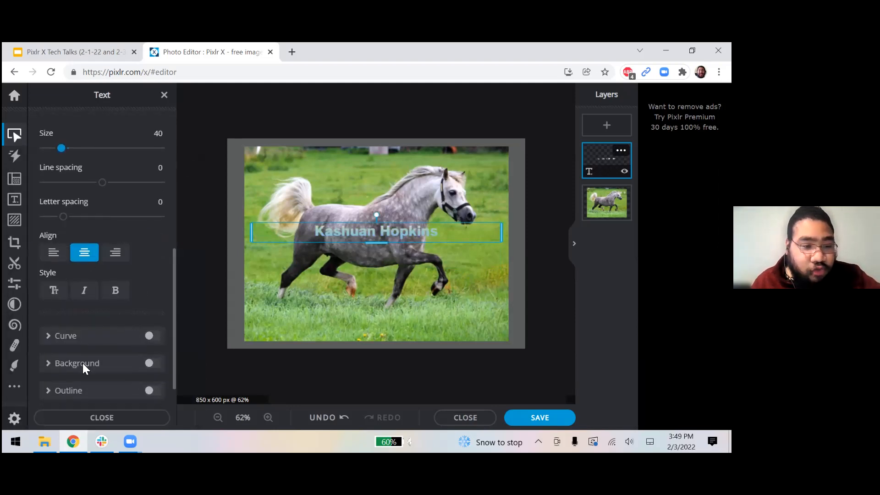
scroll(100, 310, down, 1)
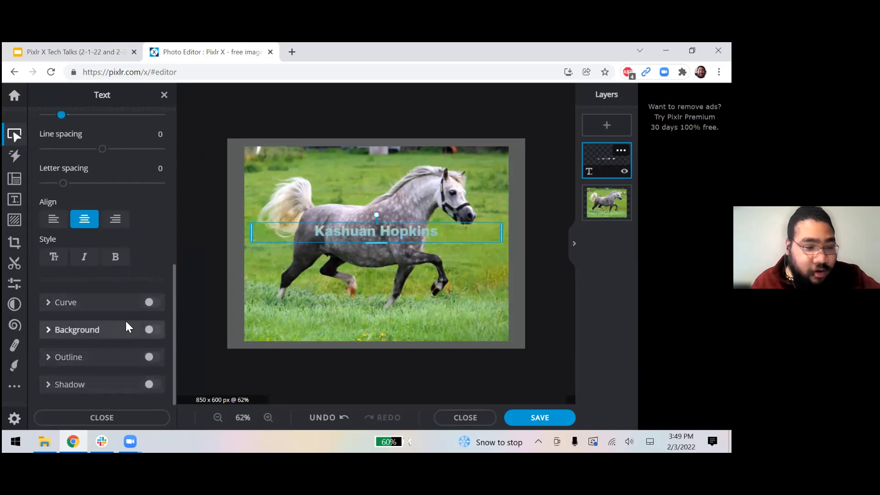
scroll(130, 309, up, 7)
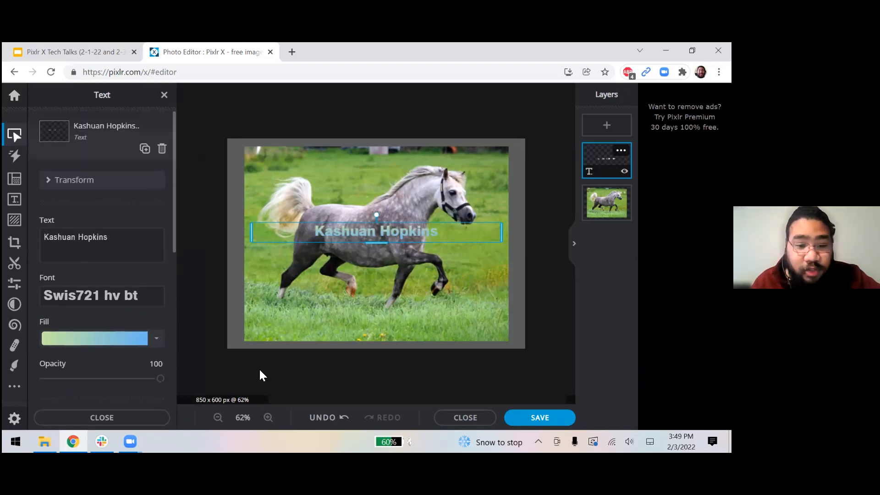
click(336, 369)
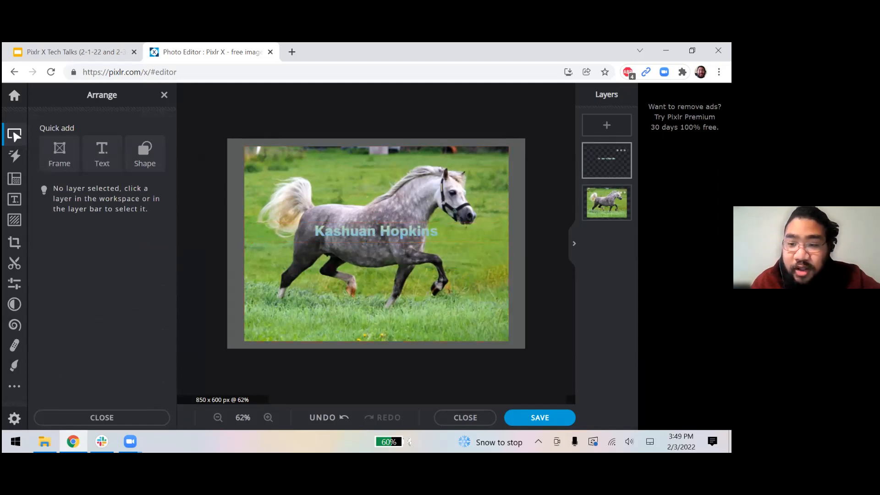
Move the name text to the top centre of the horse photo, keeping its layer above the photo.
drag(387, 230, 377, 267)
drag(355, 218, 387, 147)
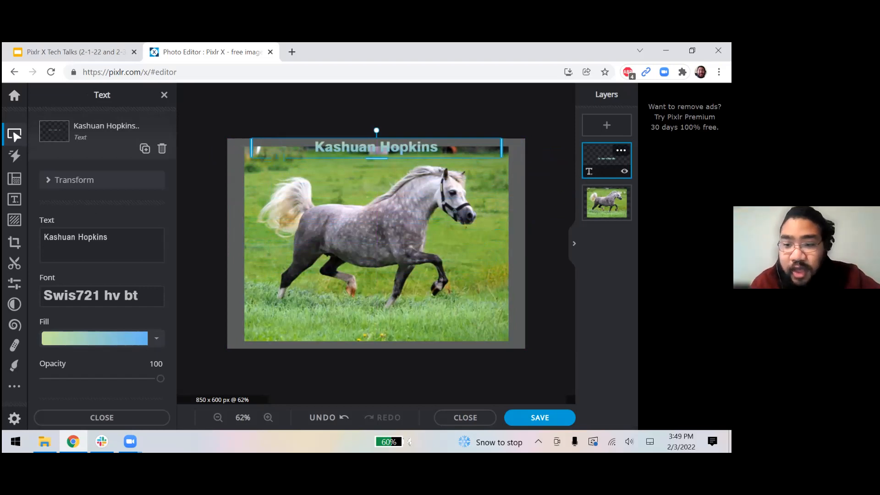
drag(606, 160, 607, 218)
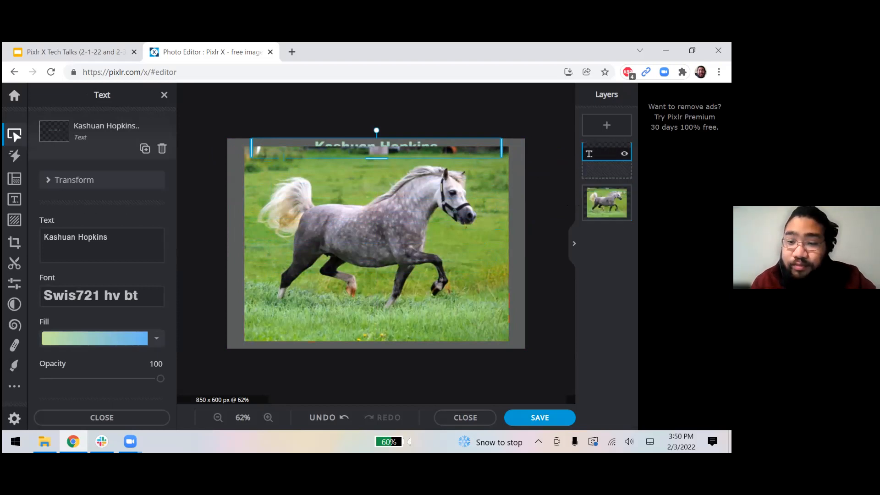
drag(417, 150, 412, 158)
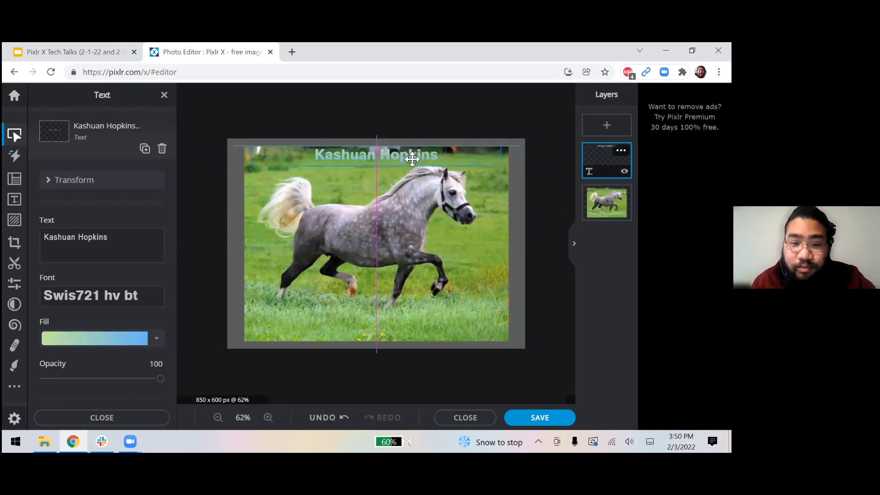
click(549, 104)
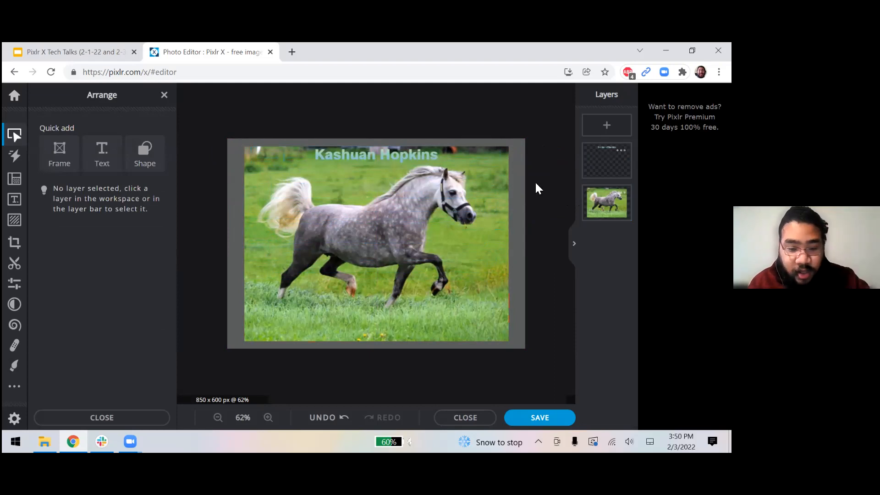
click(530, 419)
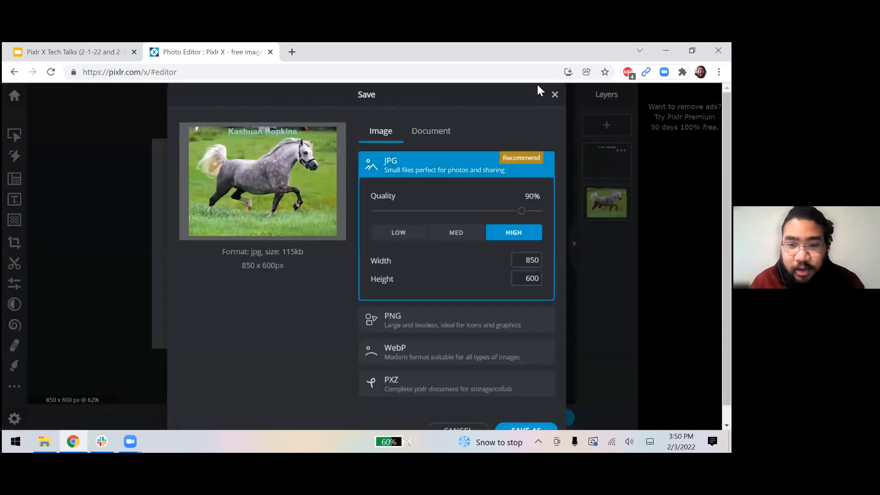
Compare the JPG, PNG and Document save formats, then cancel without saving.
click(554, 95)
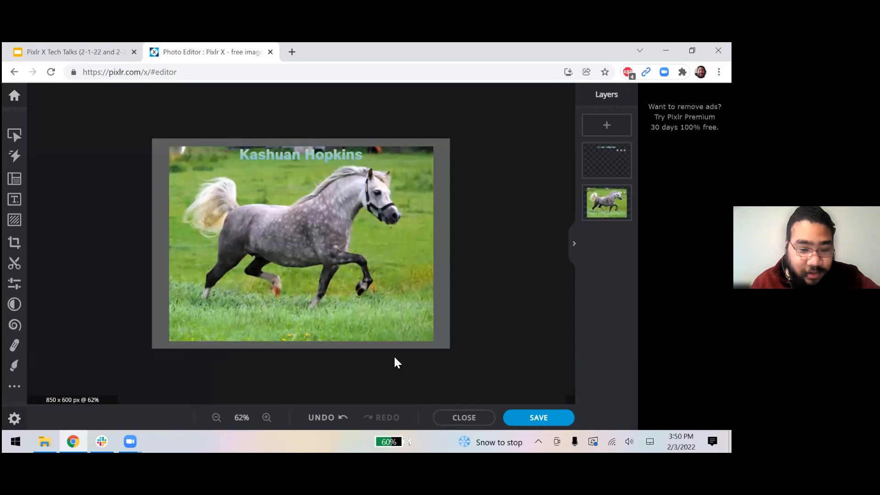
click(552, 419)
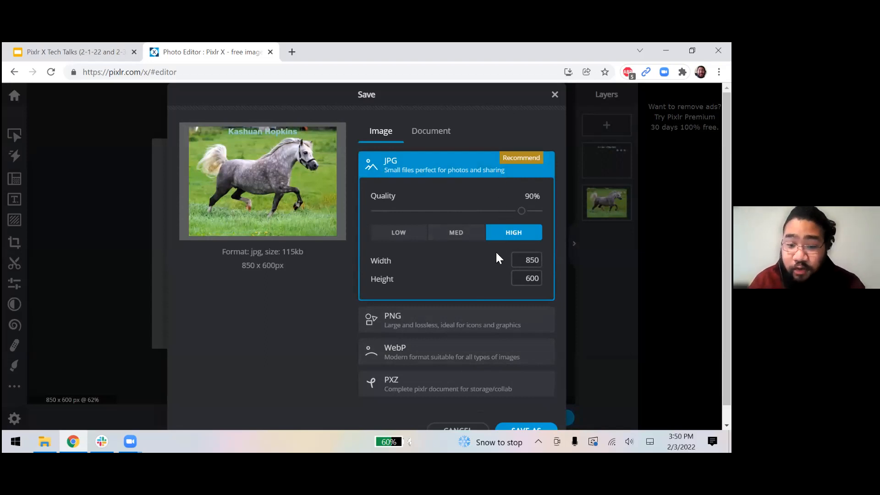
click(474, 319)
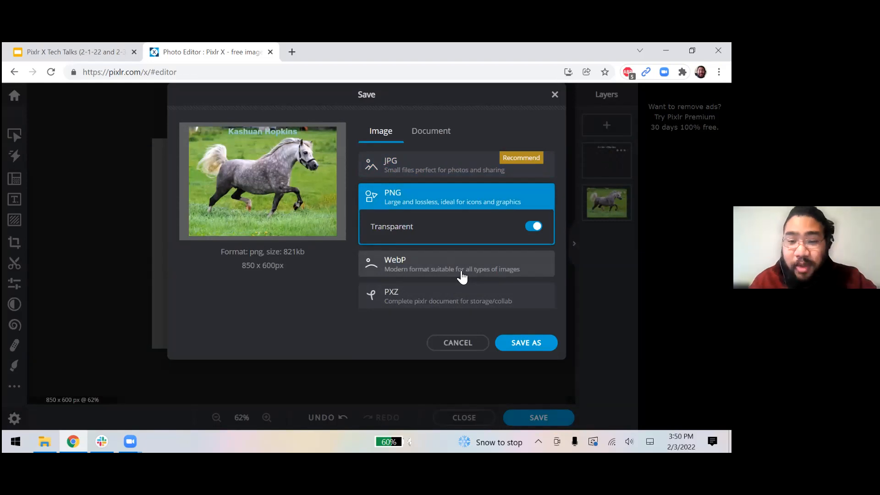
click(436, 134)
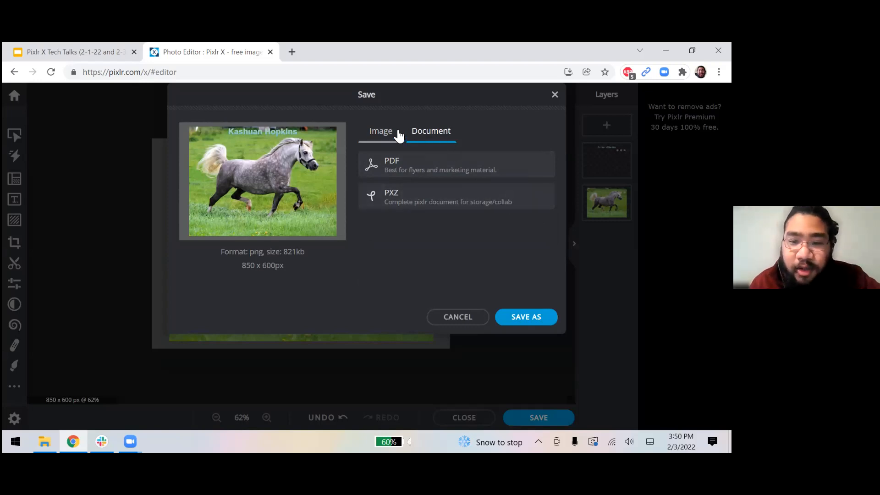
click(477, 318)
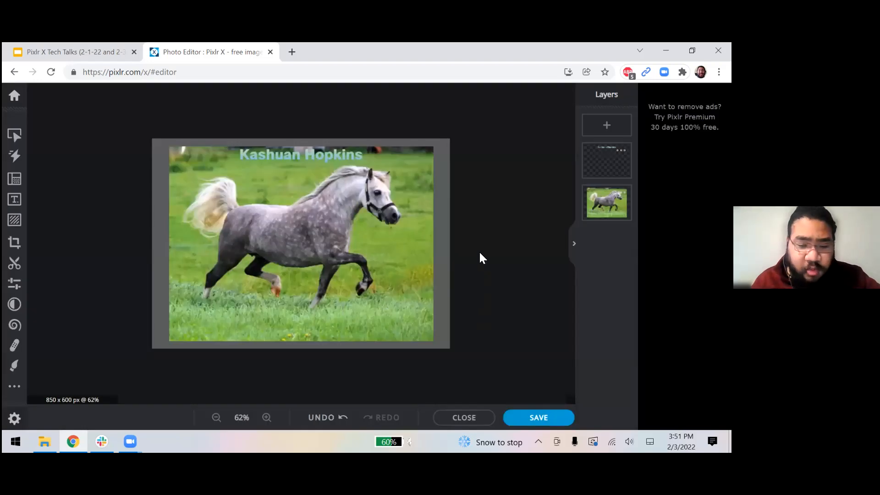
click(332, 425)
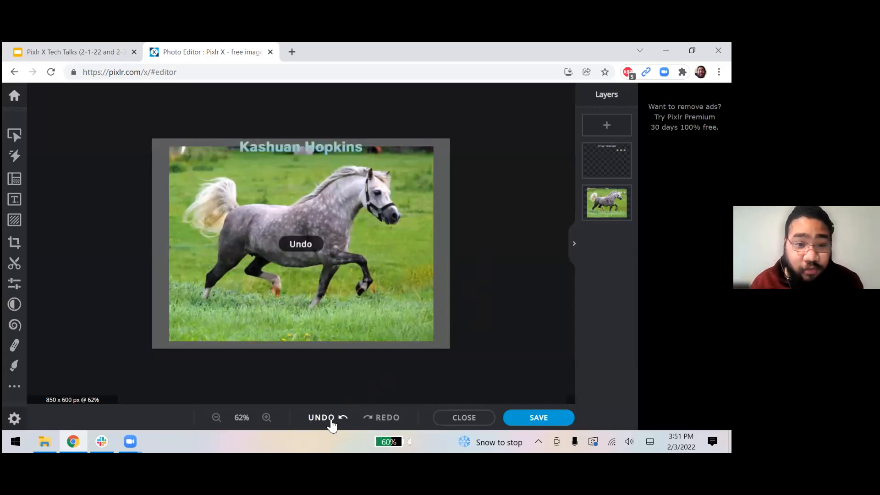
click(332, 425)
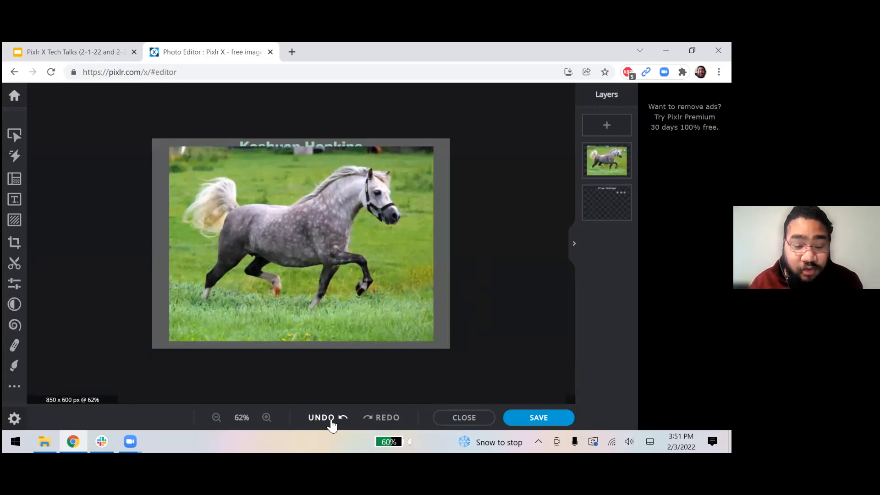
click(331, 426)
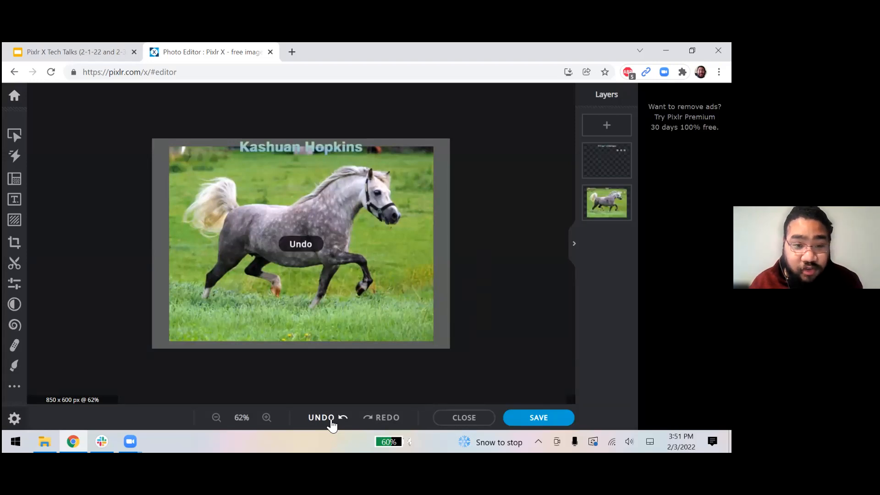
click(385, 419)
click(385, 420)
click(384, 420)
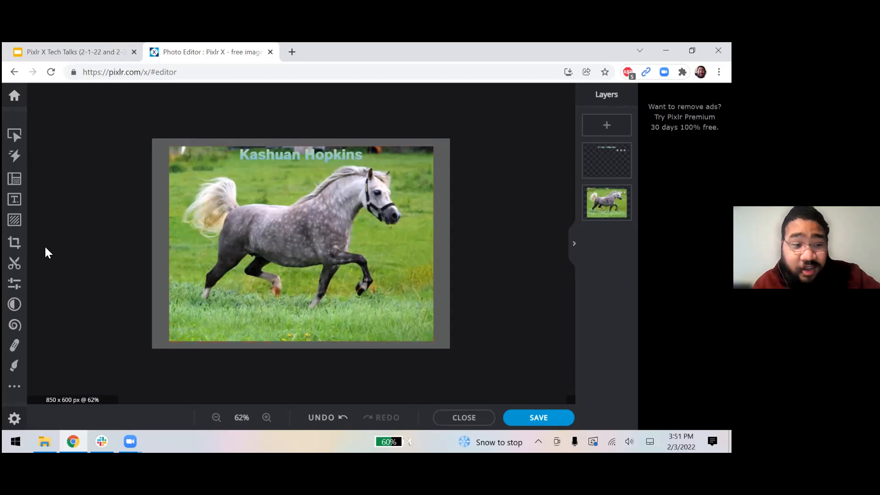
Add the yellow arrow sticker from Arrows I, shrink it and aim it at the horse's head.
click(19, 226)
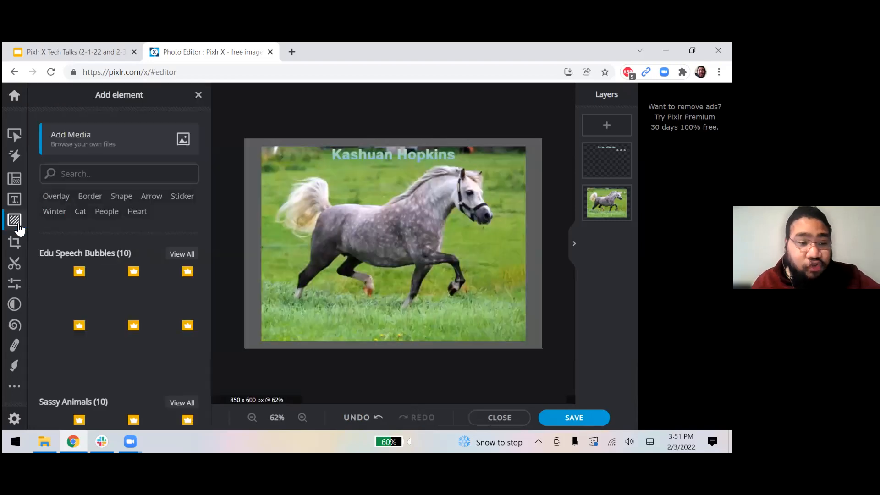
scroll(157, 351, down, 2)
scroll(158, 351, down, 5)
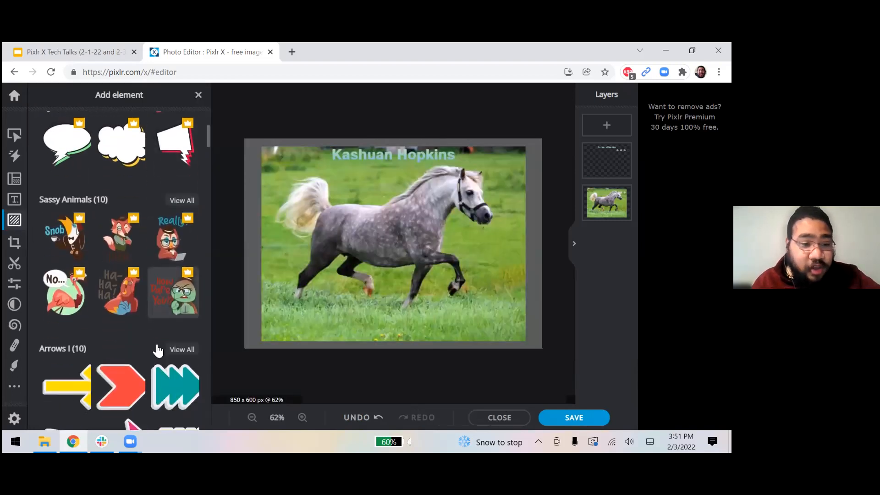
scroll(95, 302, up, 2)
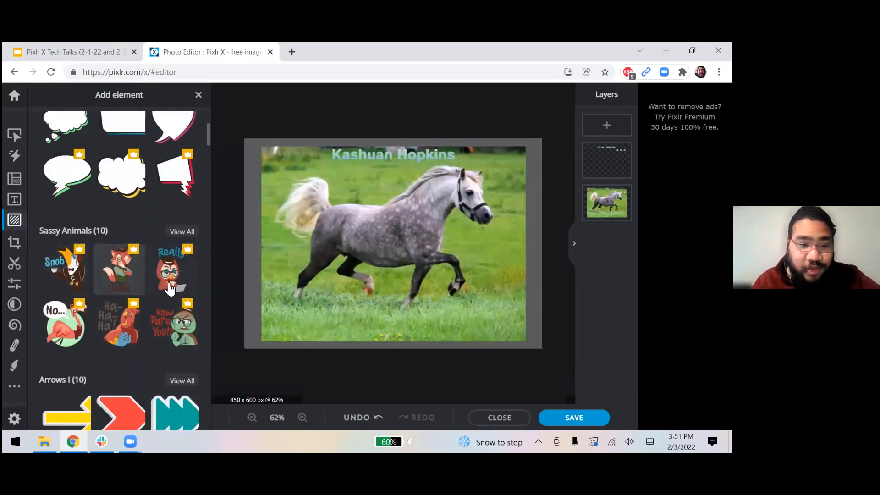
scroll(145, 277, down, 3)
scroll(145, 279, down, 2)
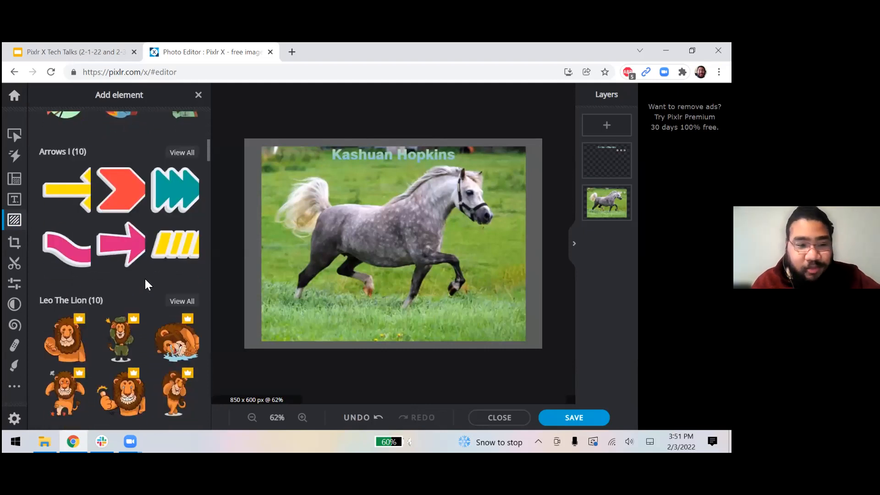
click(74, 198)
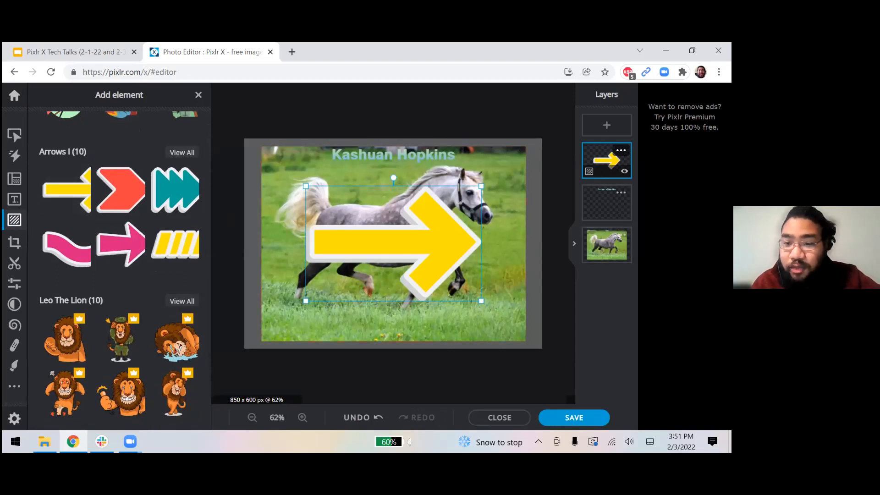
drag(447, 268, 470, 260)
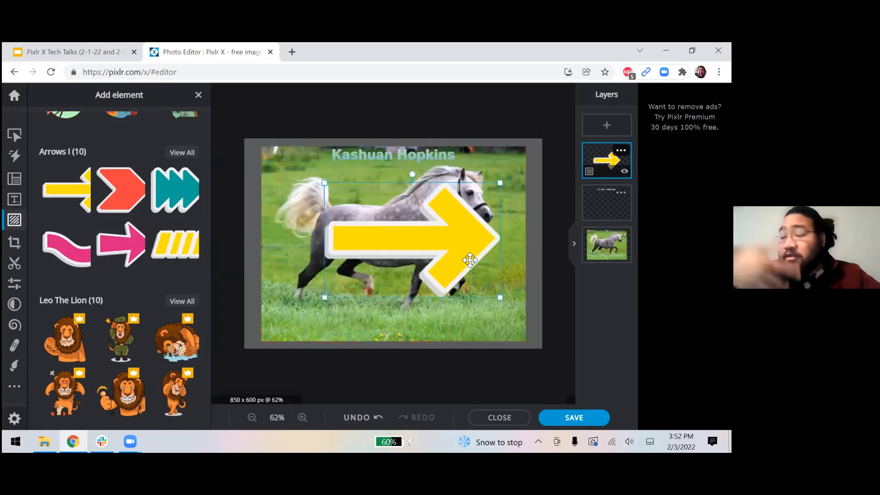
drag(500, 297, 447, 256)
drag(421, 229, 419, 208)
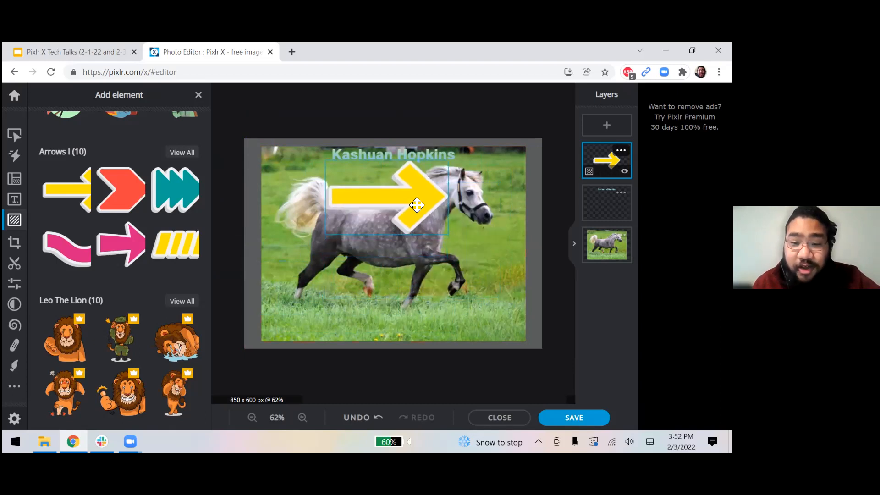
drag(448, 234, 429, 207)
click(536, 243)
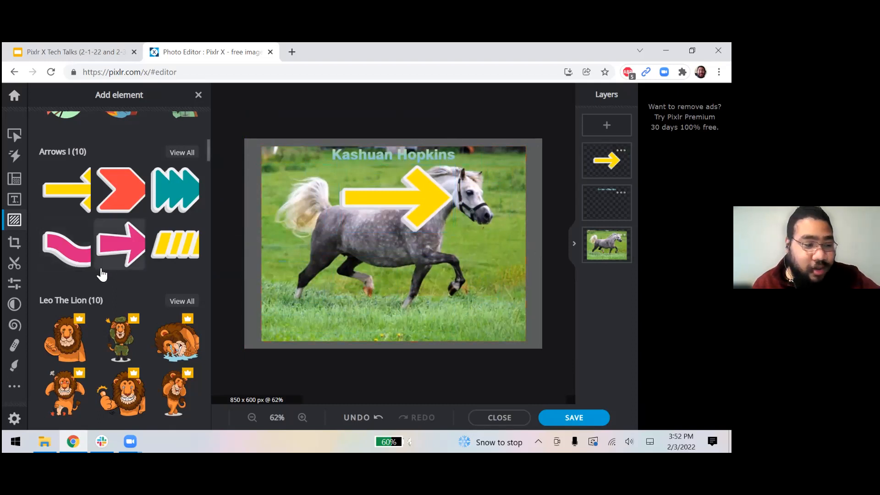
scroll(105, 275, up, 7)
scroll(105, 275, up, 2)
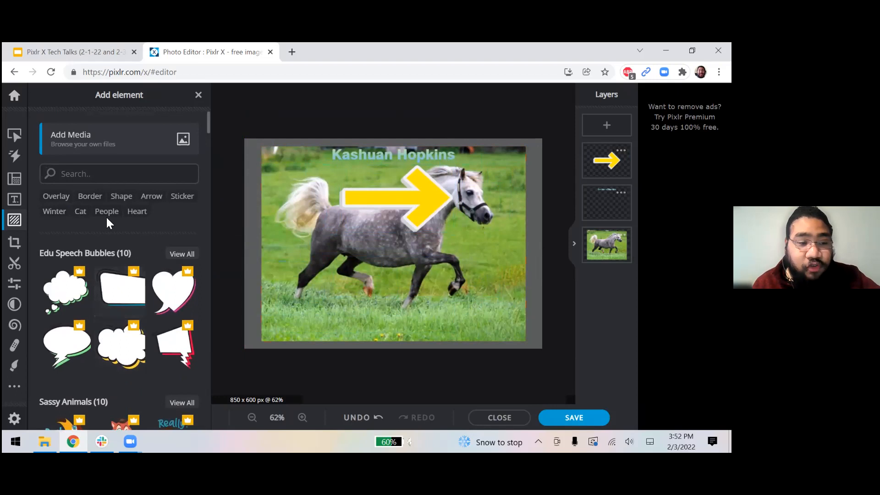
Insert the 'side 1' photo from your own files as a new layer.
click(114, 155)
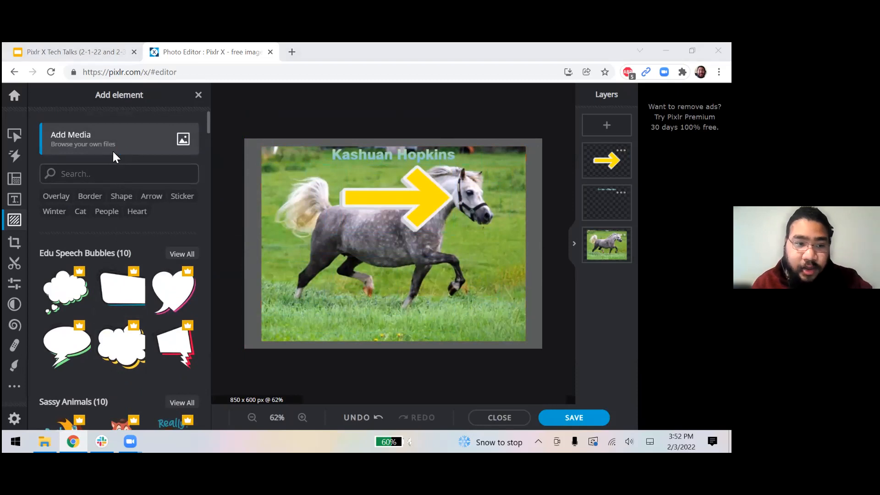
drag(564, 75, 475, 77)
scroll(514, 240, down, 1)
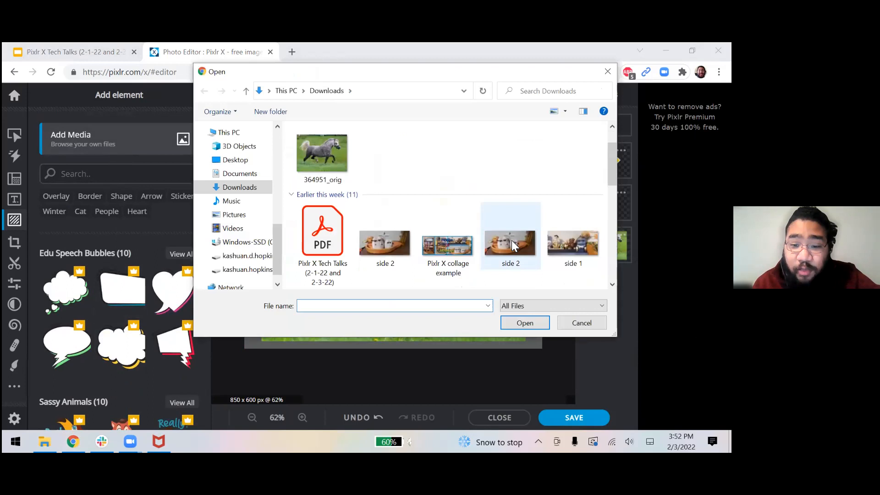
scroll(511, 240, down, 3)
double_click(564, 163)
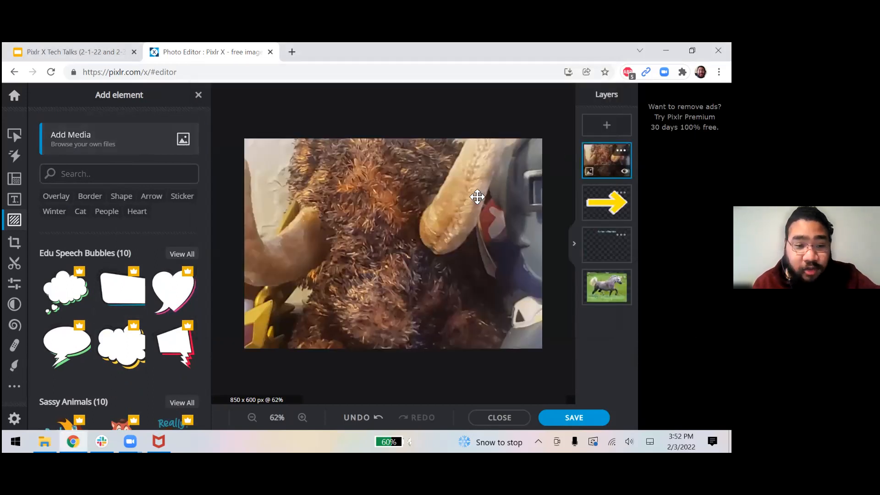
Bring the figurine photo back over the canvas and make it smaller.
click(198, 96)
drag(420, 163, 241, 298)
drag(186, 308, 129, 336)
drag(81, 367, 412, 205)
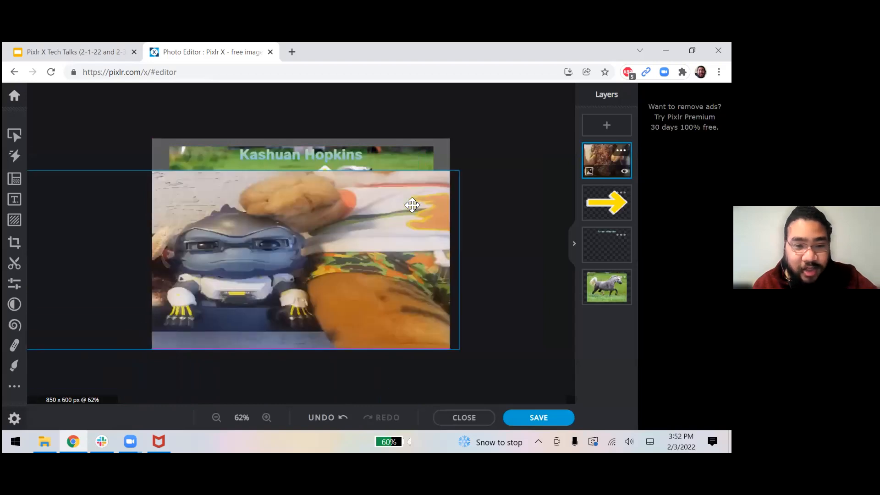
right_click(337, 257)
click(388, 237)
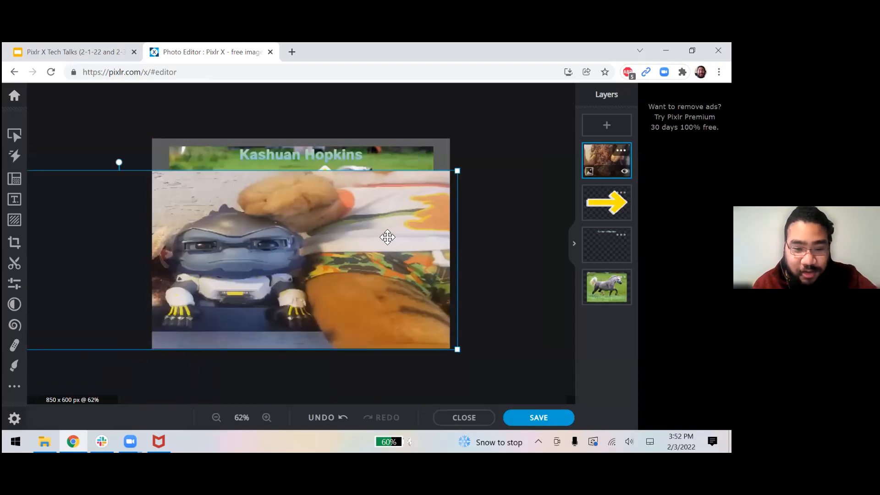
Shrink the figurine photo onto the lower half of the horse picture, then close Pixlr and show slide 6.
drag(458, 350, 124, 330)
drag(103, 281, 423, 262)
drag(440, 314, 351, 304)
drag(245, 264, 325, 302)
drag(315, 235, 305, 216)
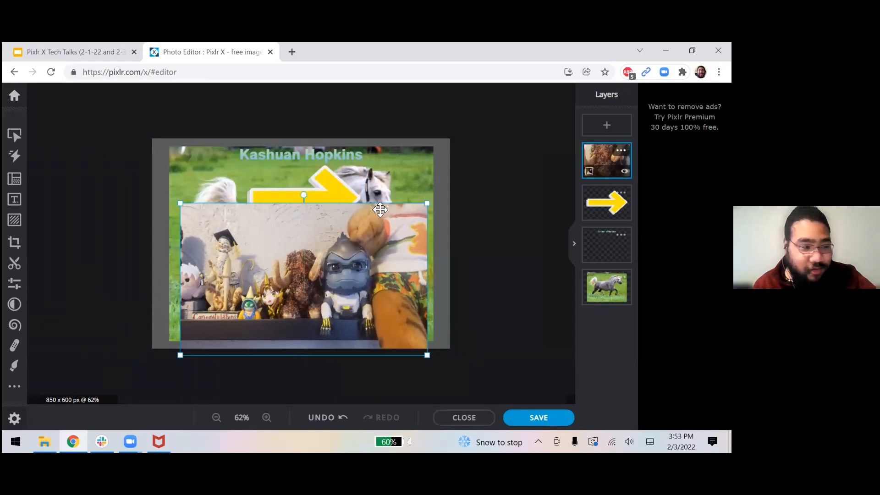
click(455, 230)
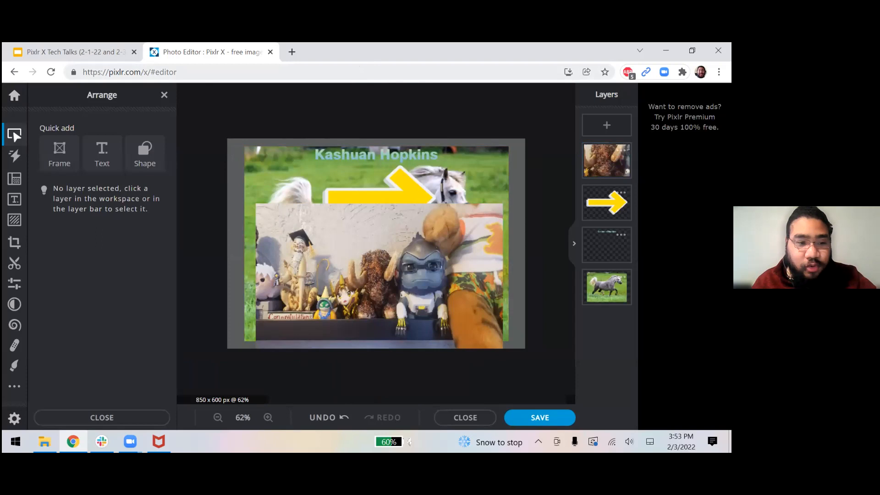
click(271, 52)
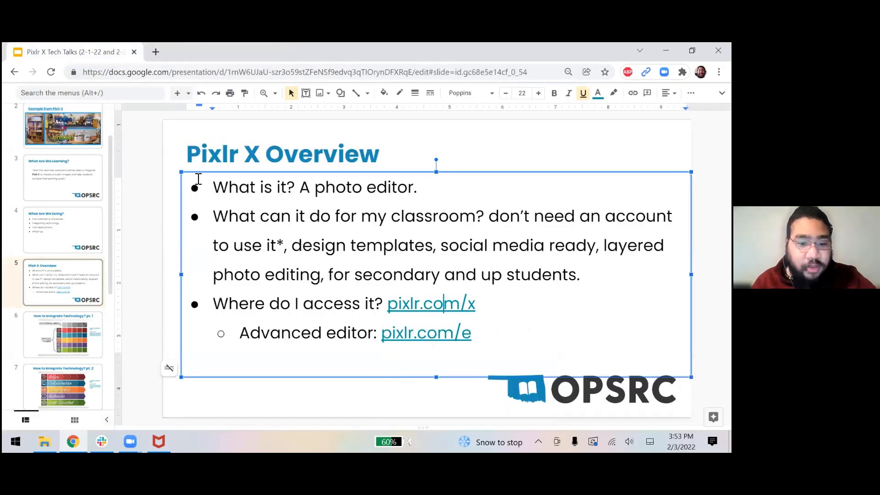
click(76, 338)
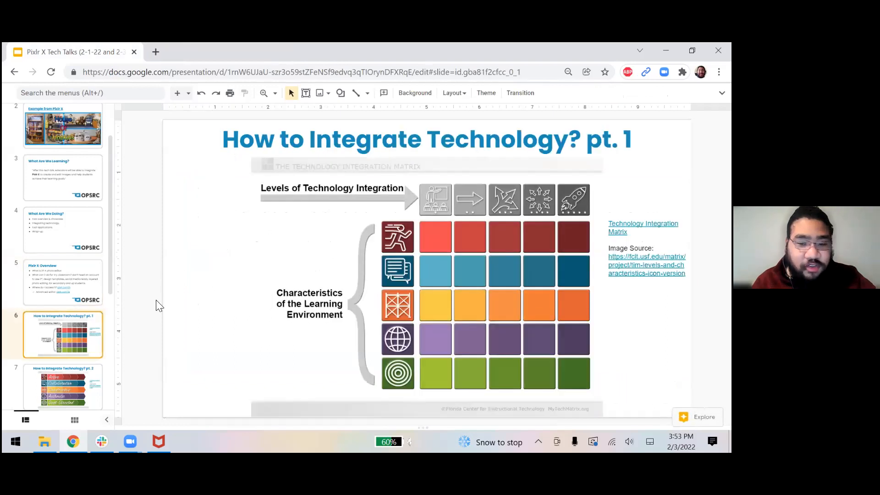